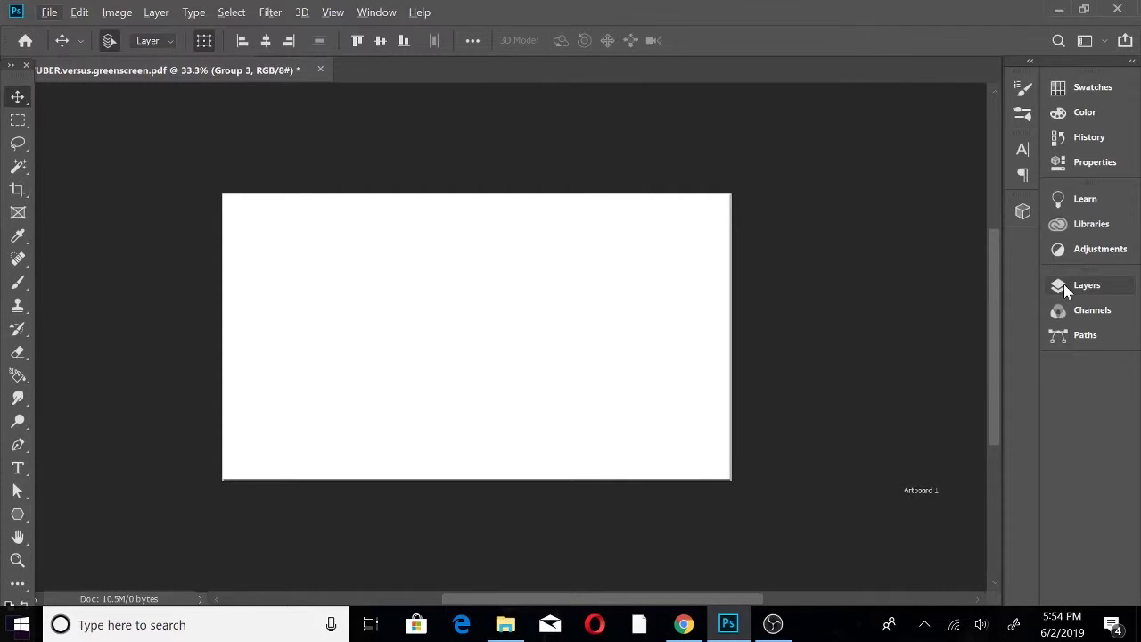
Open the Layers panel to see the blank artboard's Group 3, Group 4 and Group 2
left_click(1071, 287)
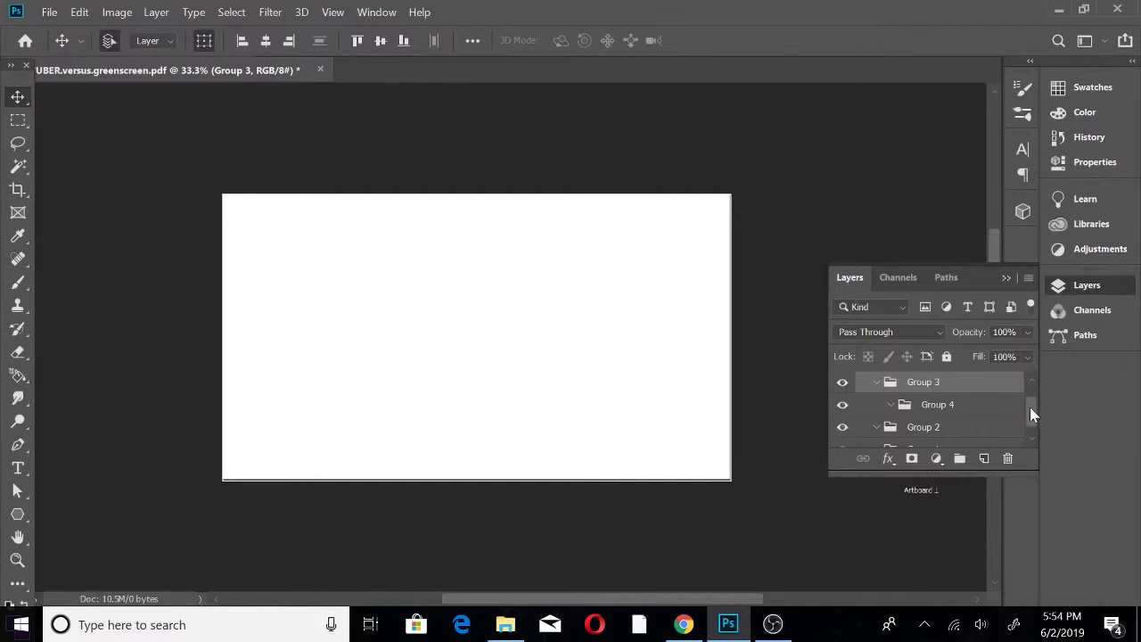
Review Groups 1–4 in the Layers panel, close it, and look over the File menu
left_click_drag(1034, 412, 1033, 440)
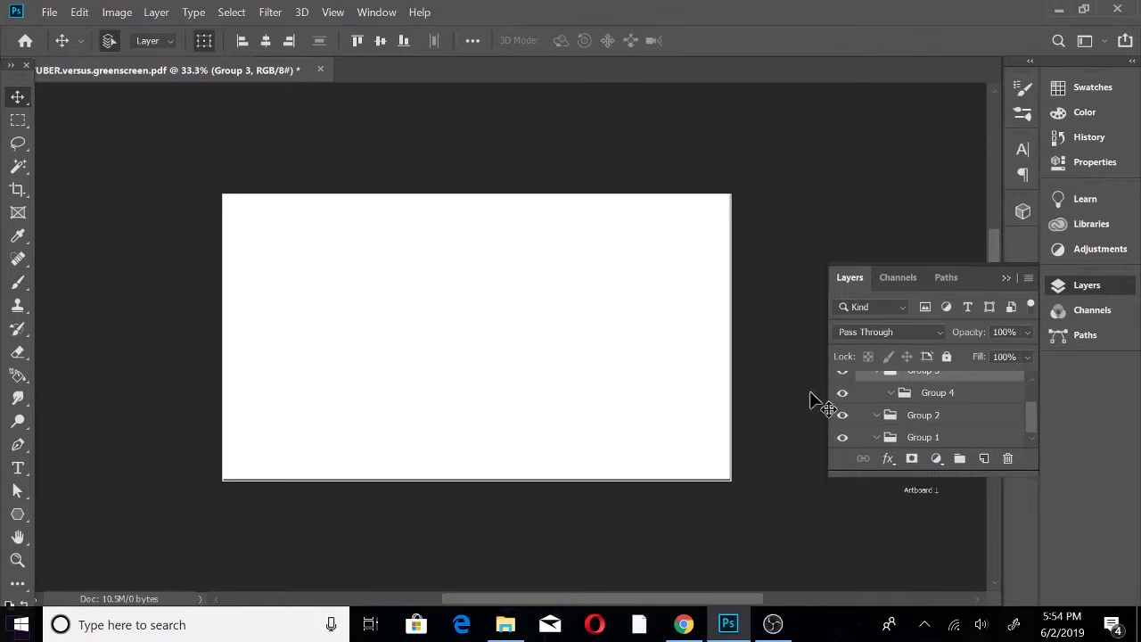
left_click(1011, 285)
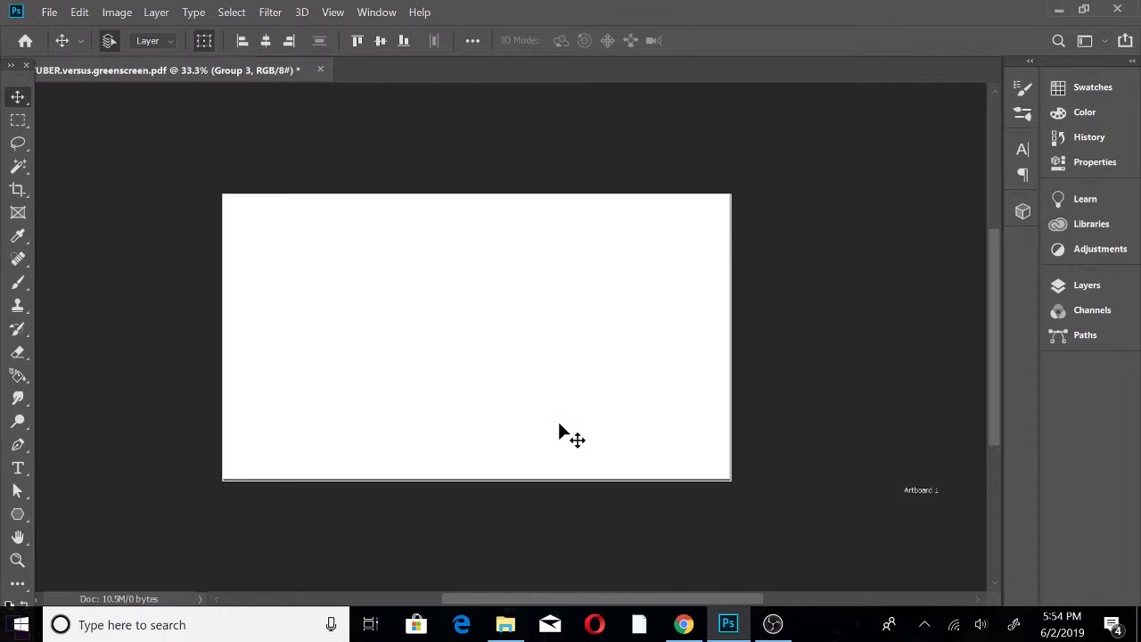
left_click(49, 12)
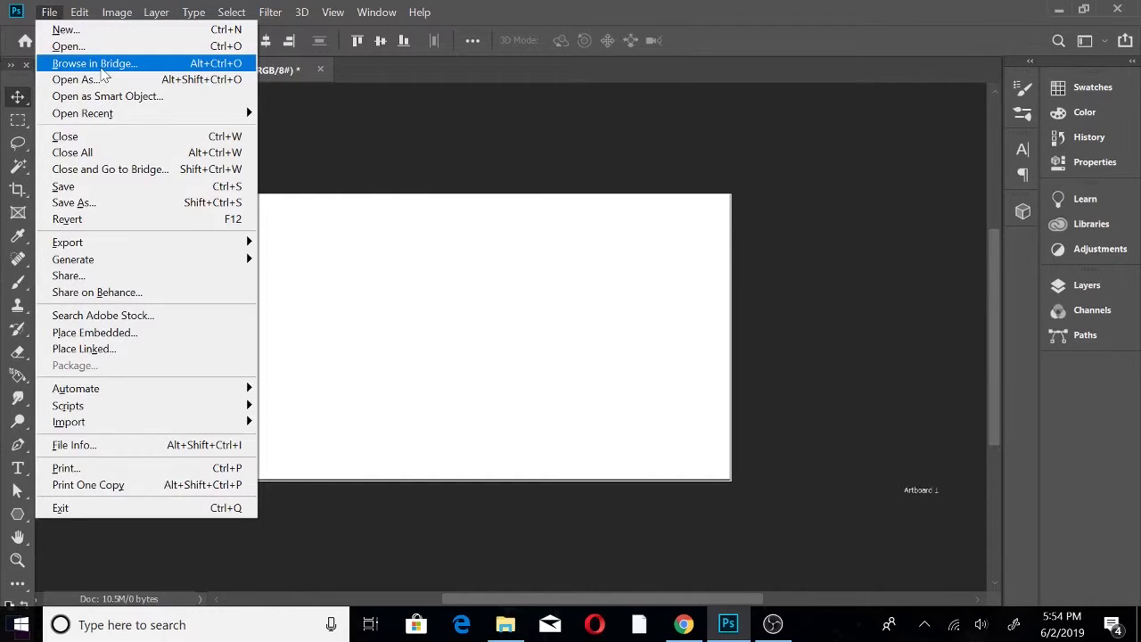
mouse_move(179, 119)
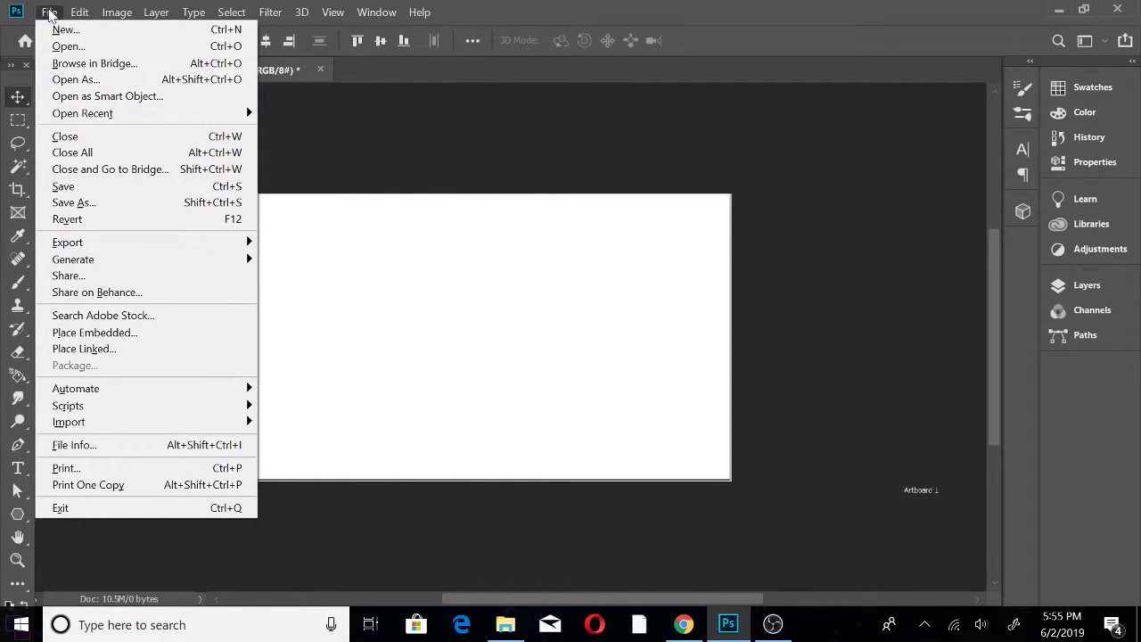
Browse the Edit, View and Filter menus, then start File > Place Embedded
left_click(53, 11)
left_click(78, 13)
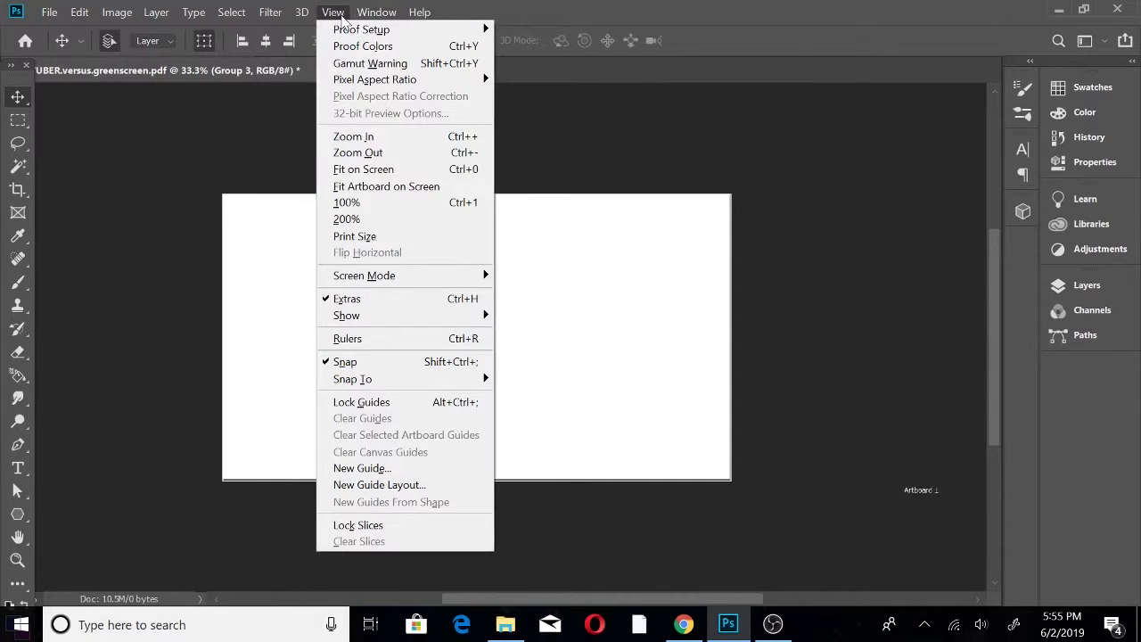
left_click(326, 12)
left_click(269, 13)
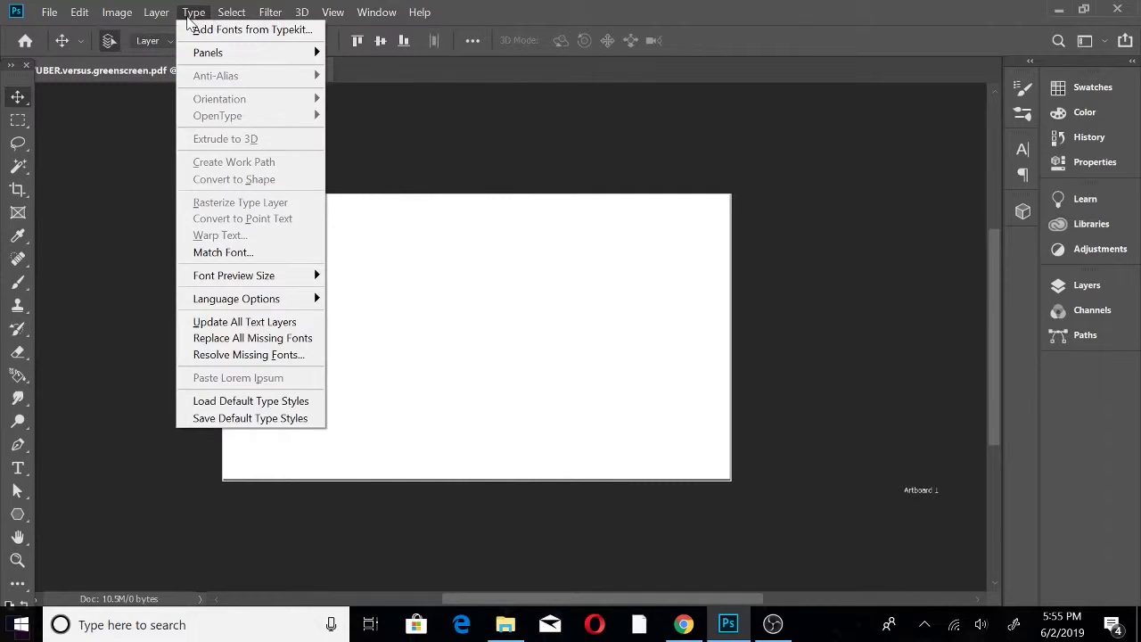
mouse_move(128, 16)
mouse_move(55, 15)
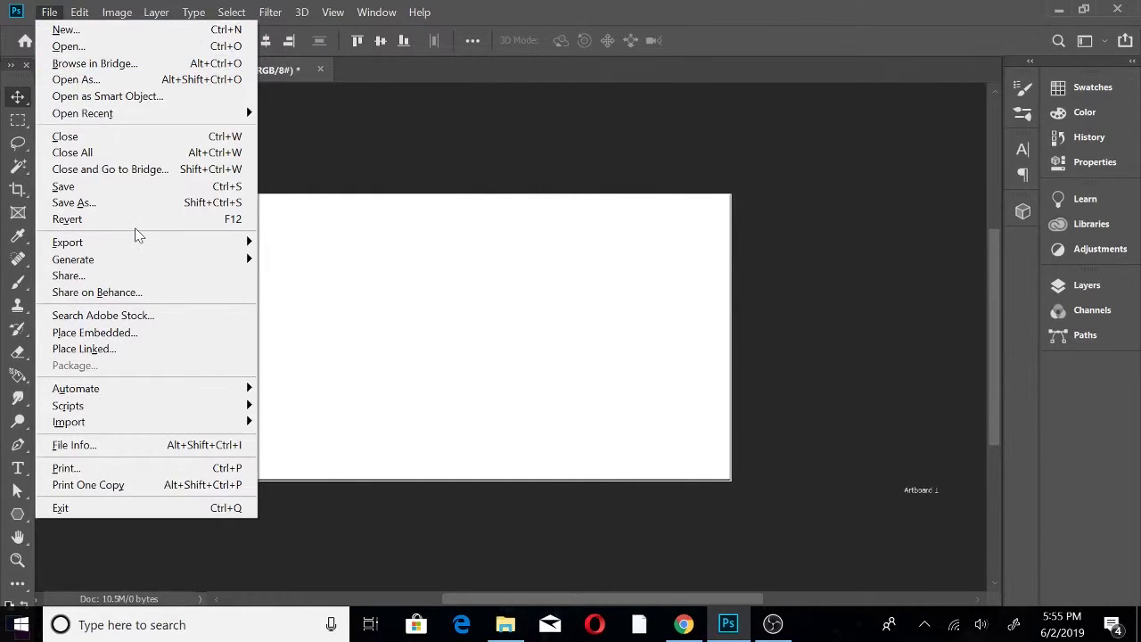
left_click(165, 330)
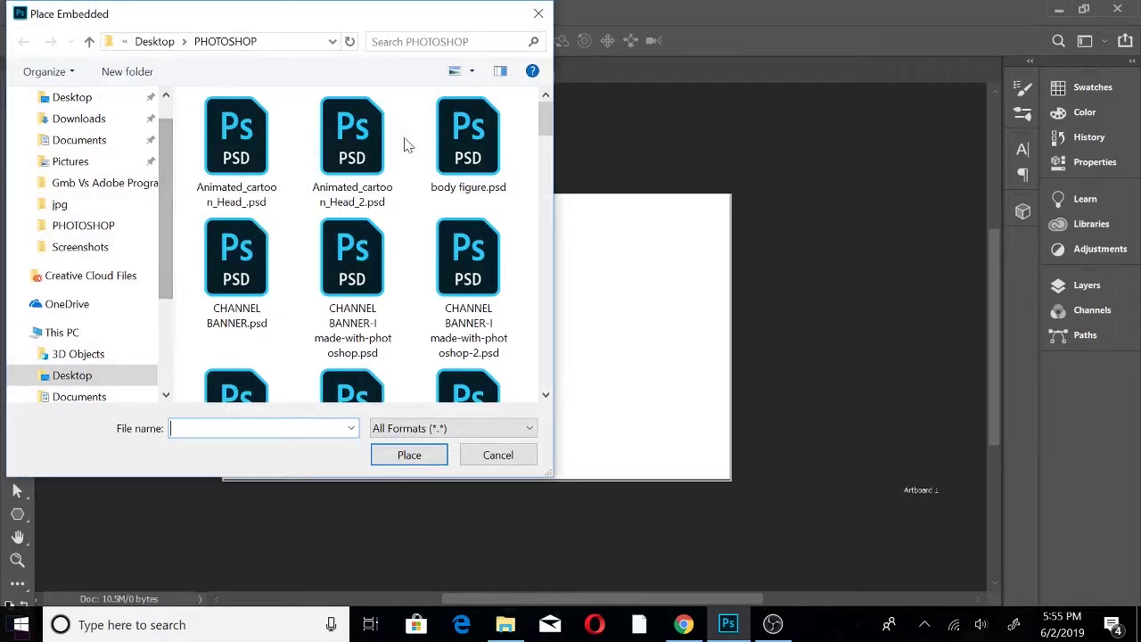
Browse Downloads into the jpg and Gmb Vs Adobe Programs folders, then return to jpg
scroll(165, 111, "up", 1)
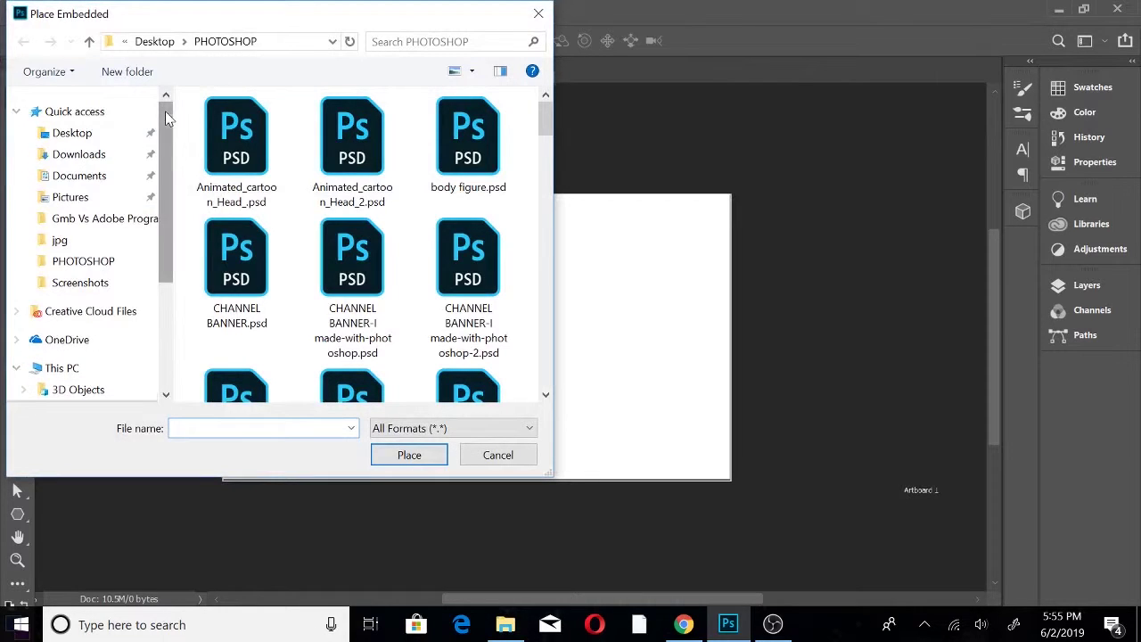
left_click(125, 157)
mouse_move(550, 134)
left_mouse_down()
mouse_move(560, 230)
mouse_move(557, 163)
left_mouse_up()
double_click(463, 224)
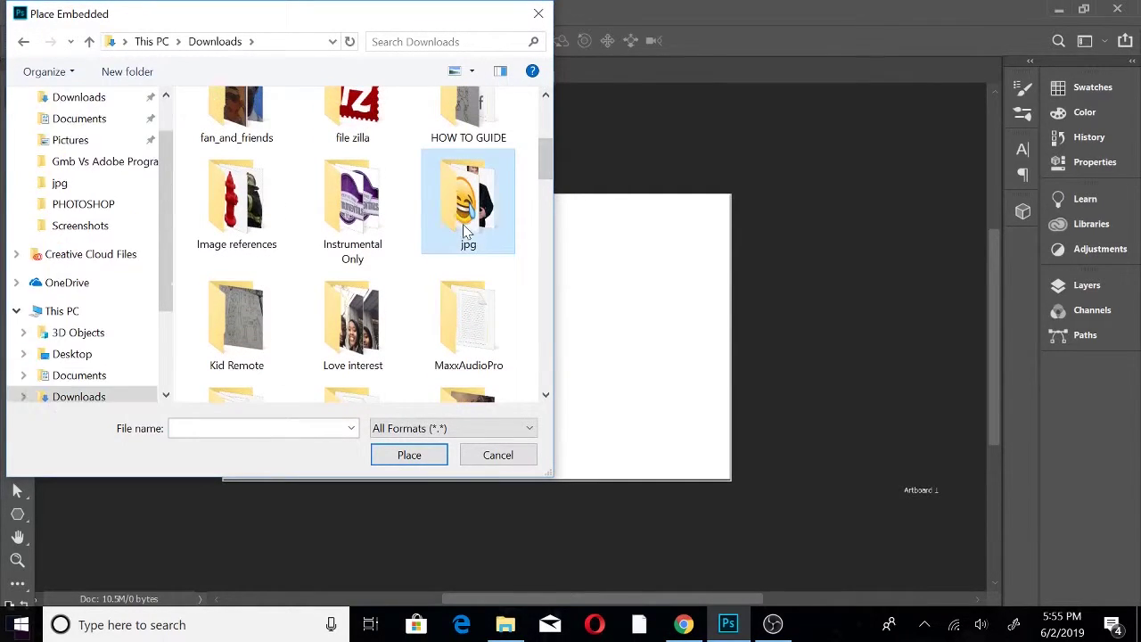
double_click(497, 196)
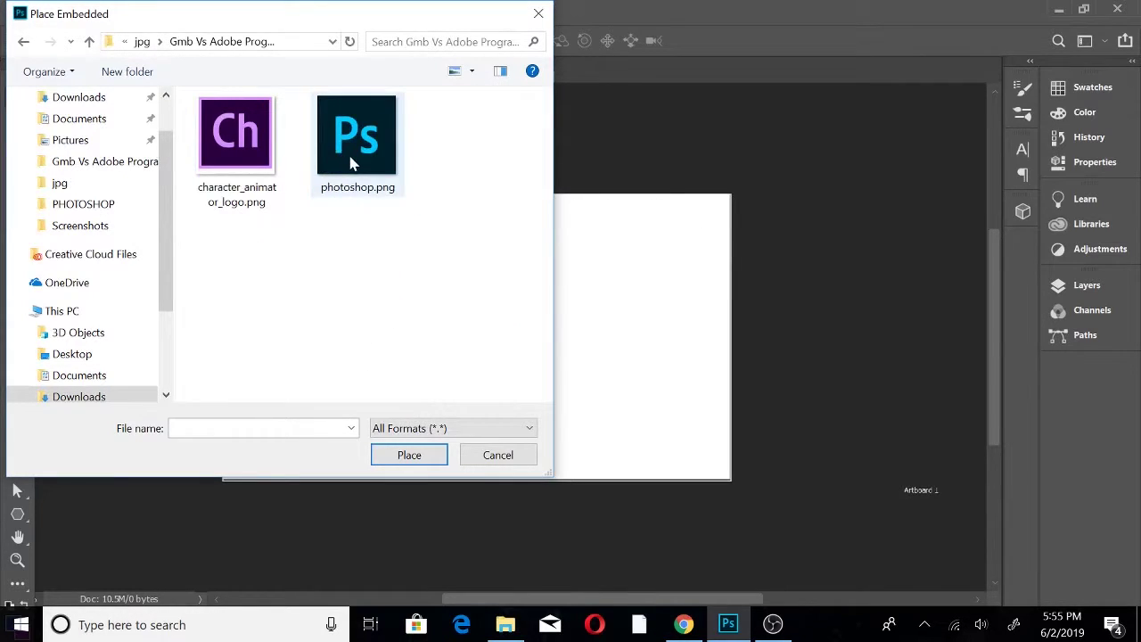
left_click(24, 42)
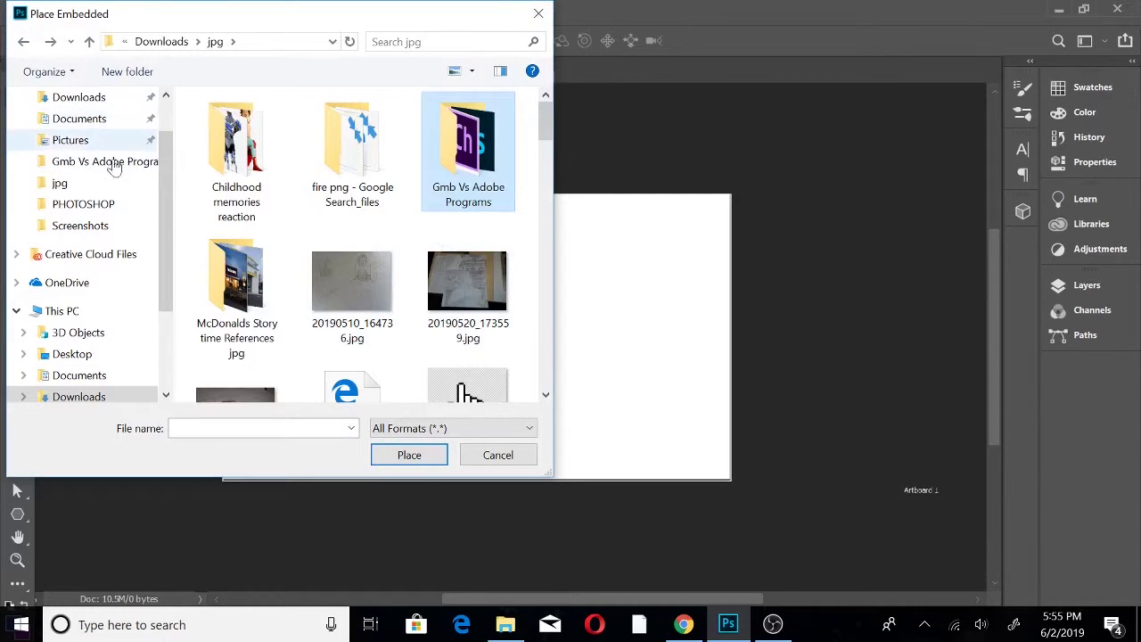
Select WIN_20190316_17_38_10_Pro.jpg in Pictures > Camera Roll, then move to Downloads
scroll(170, 143, "up", 2)
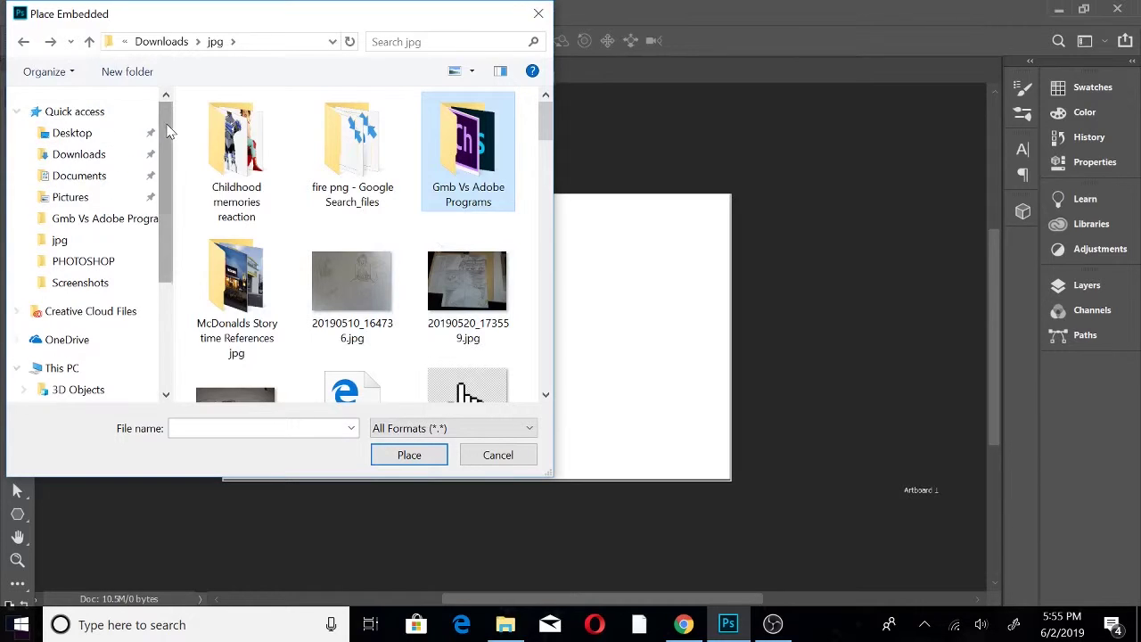
left_click(67, 133)
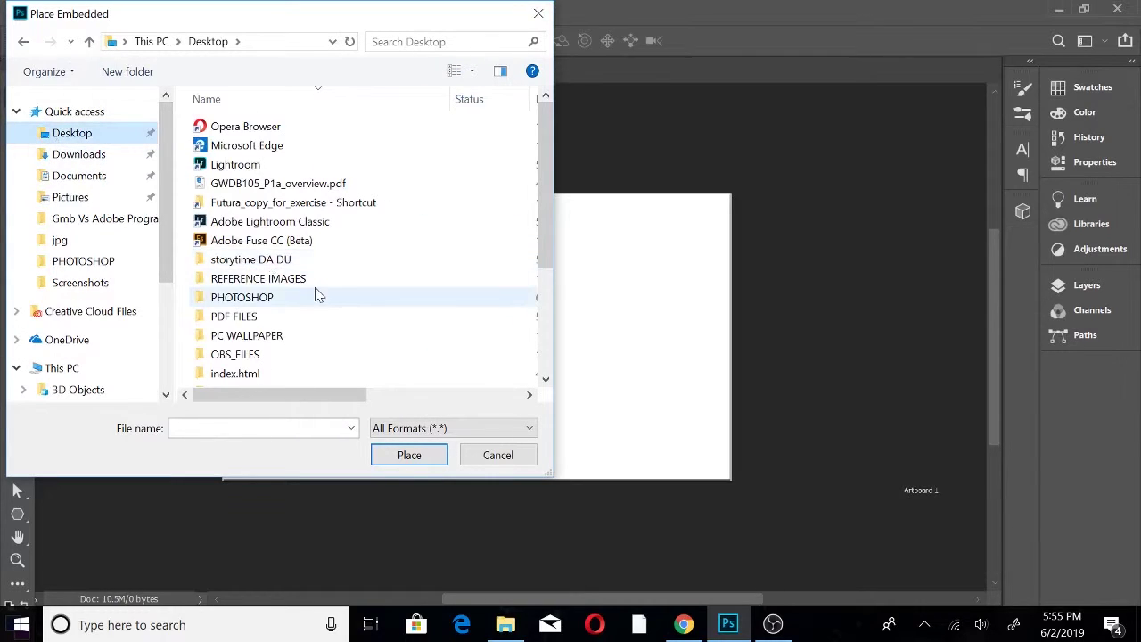
left_click(71, 200)
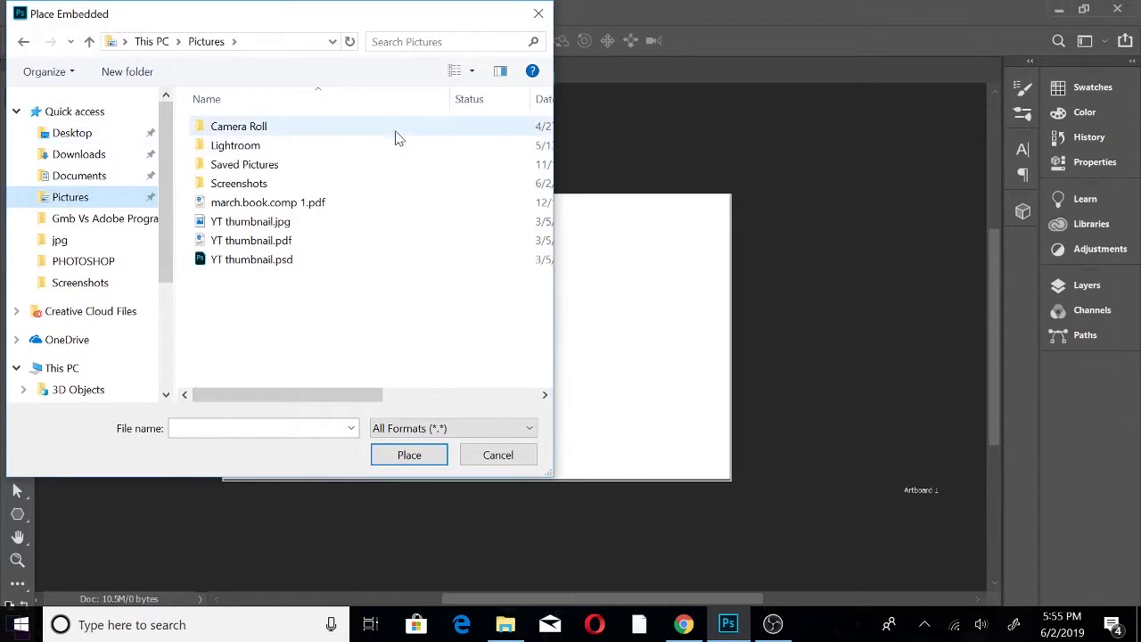
double_click(397, 131)
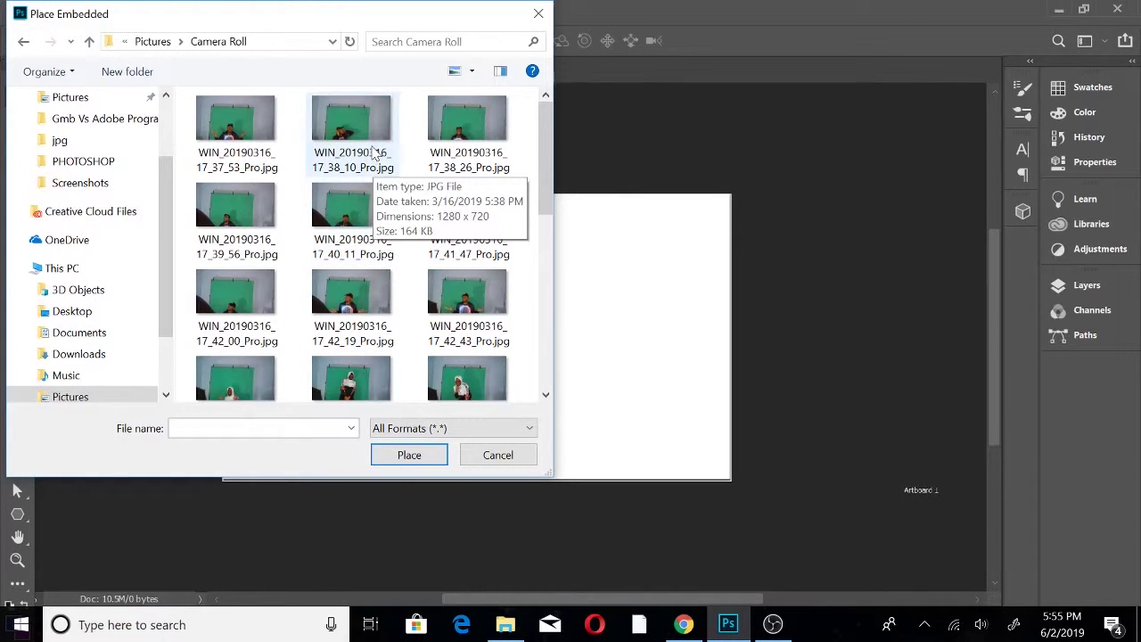
left_click(373, 160)
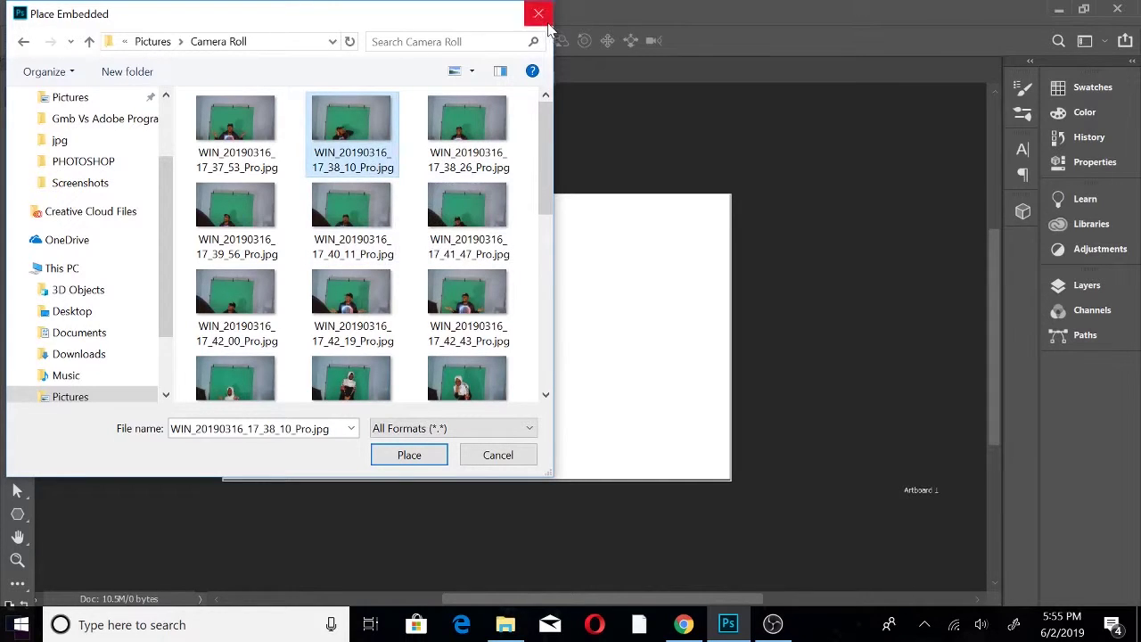
scroll(172, 147, "up", 2)
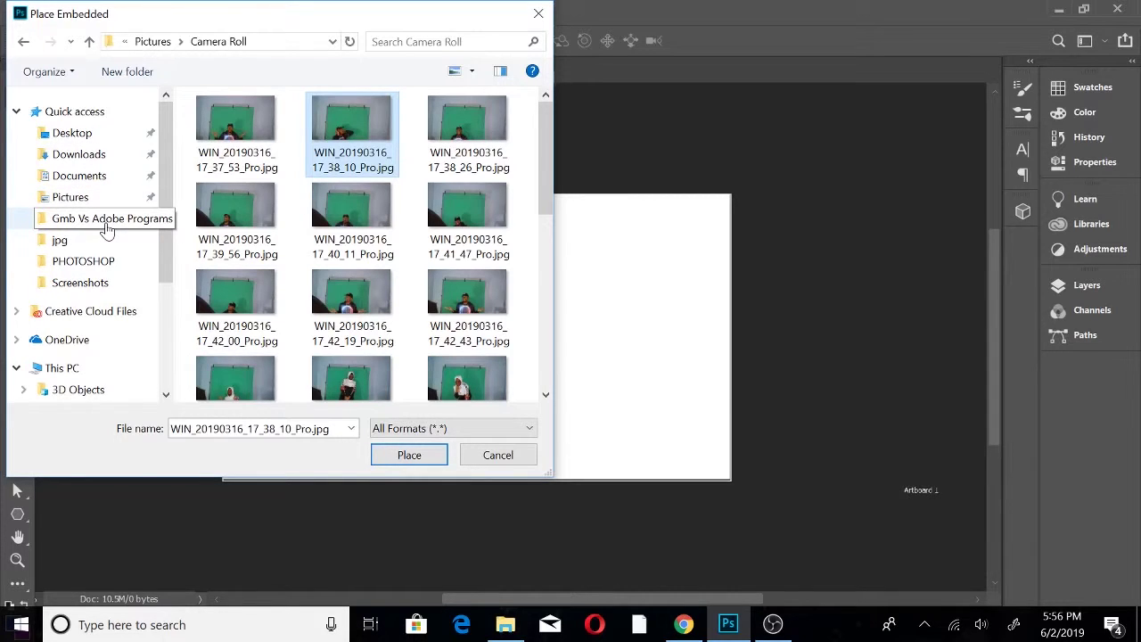
left_click(104, 156)
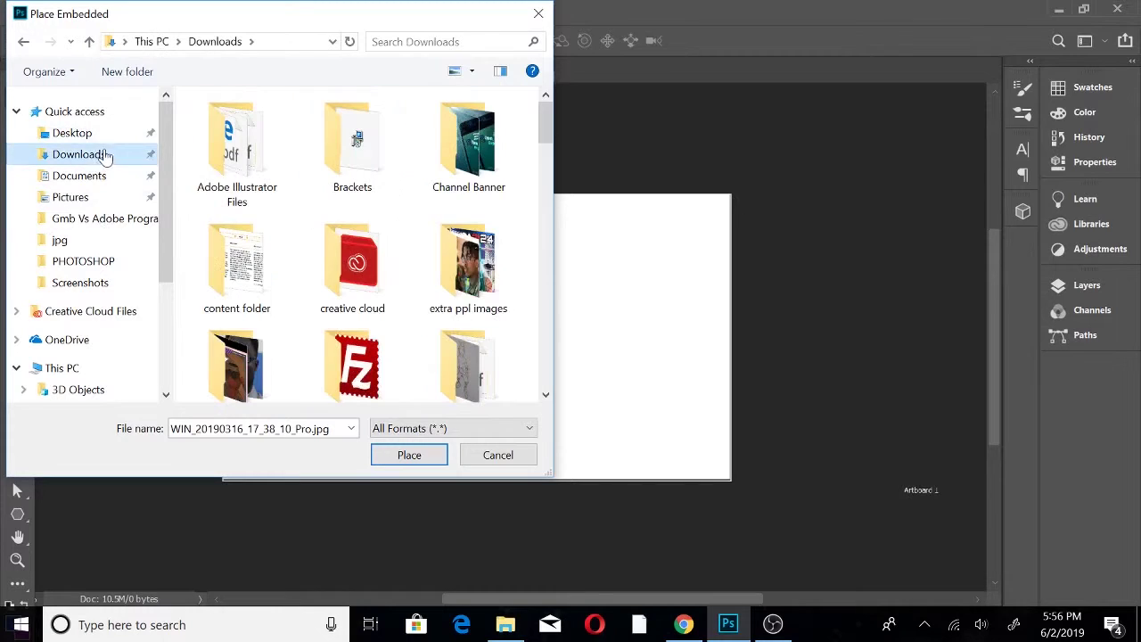
Scroll through the PSD files in Desktop > PHOTOSHOP, then close the dialog without placing anything
left_click(79, 133)
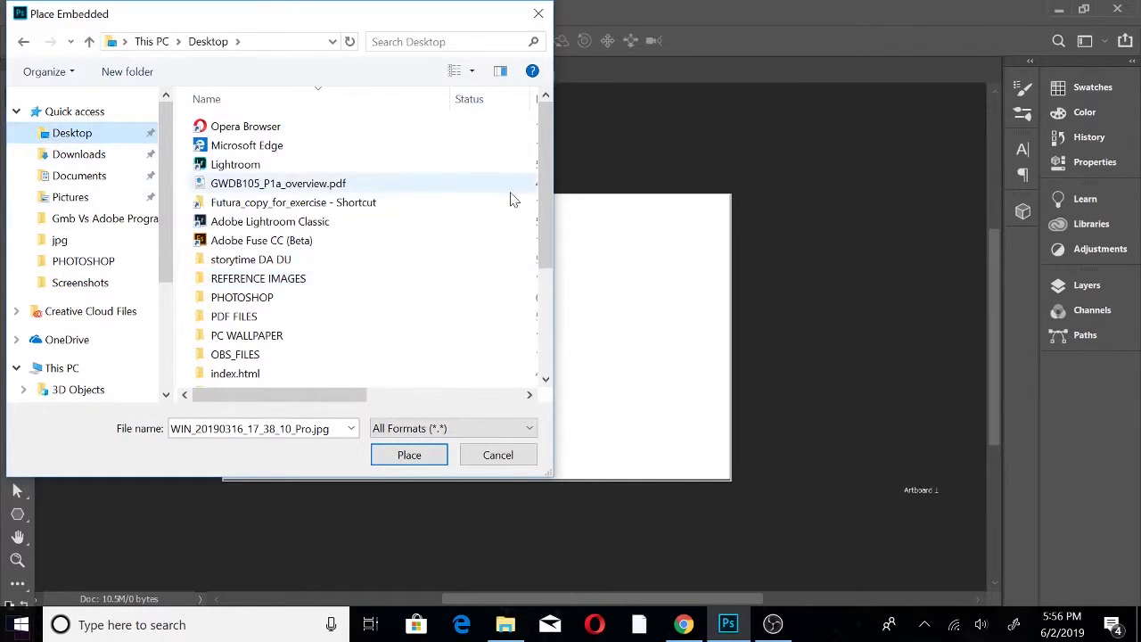
double_click(434, 299)
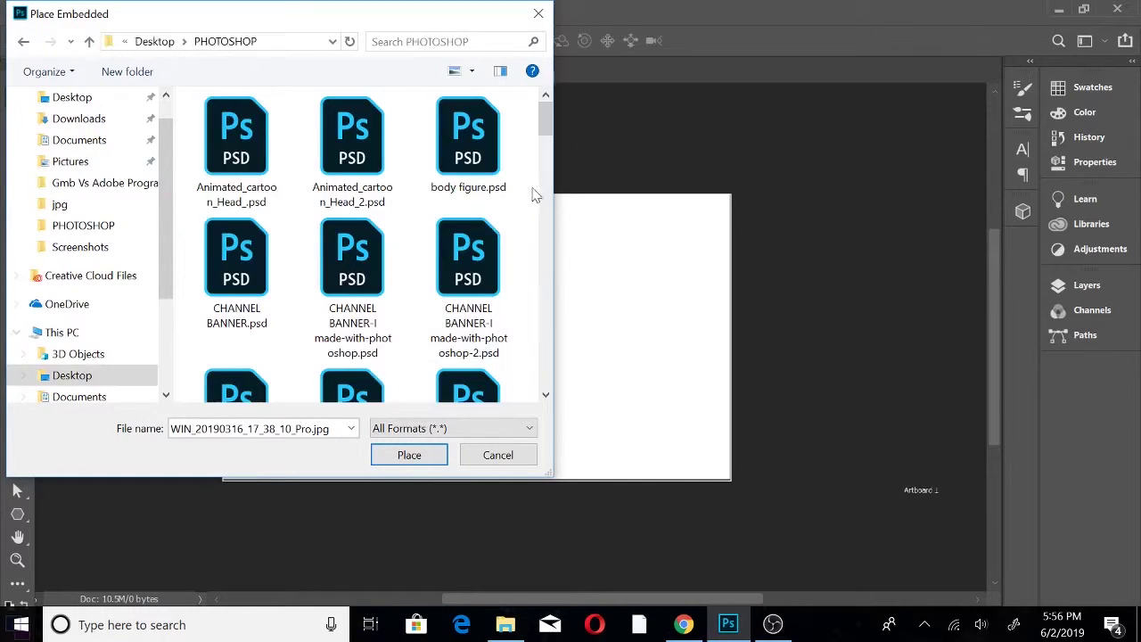
left_click_drag(548, 117, 547, 279)
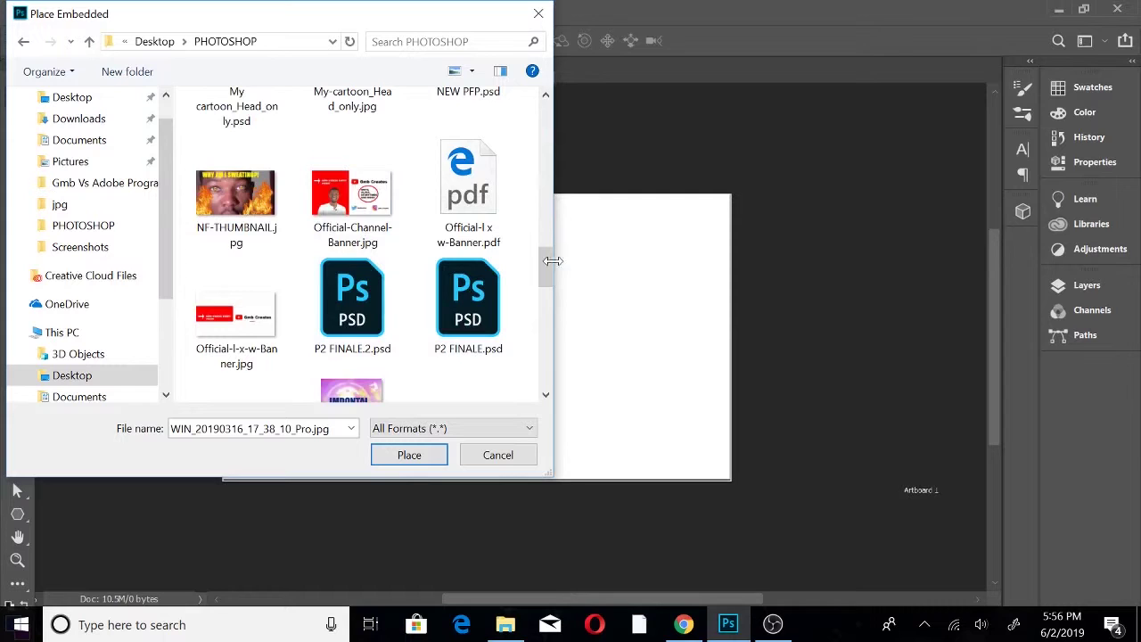
mouse_move(549, 275)
left_mouse_down()
mouse_move(548, 301)
mouse_move(543, 280)
left_mouse_up()
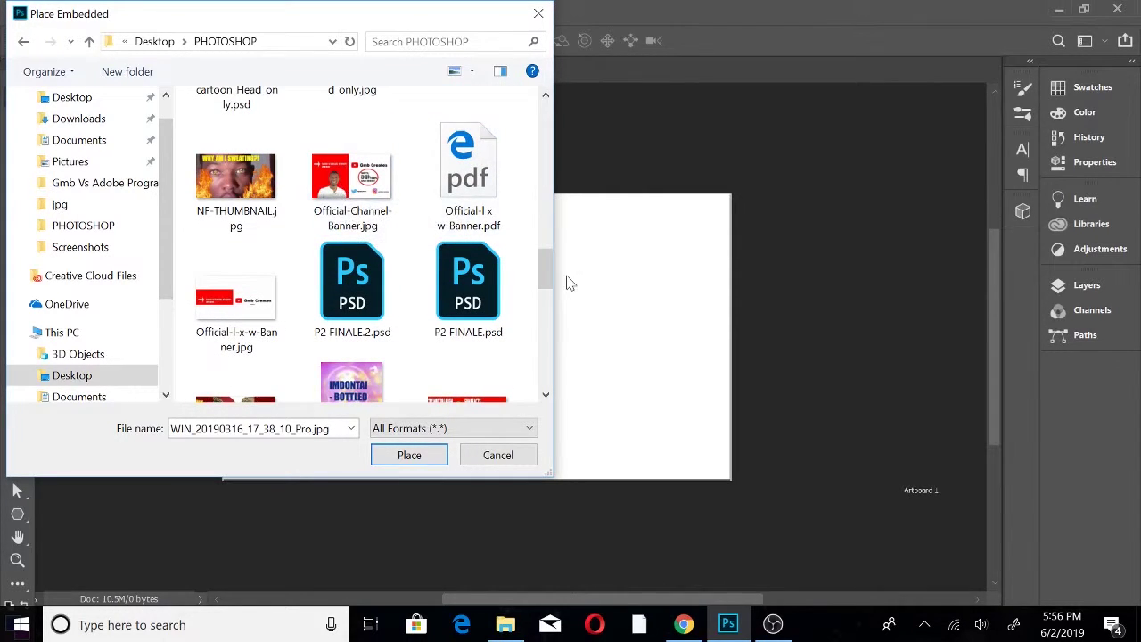
left_click_drag(550, 278, 552, 348)
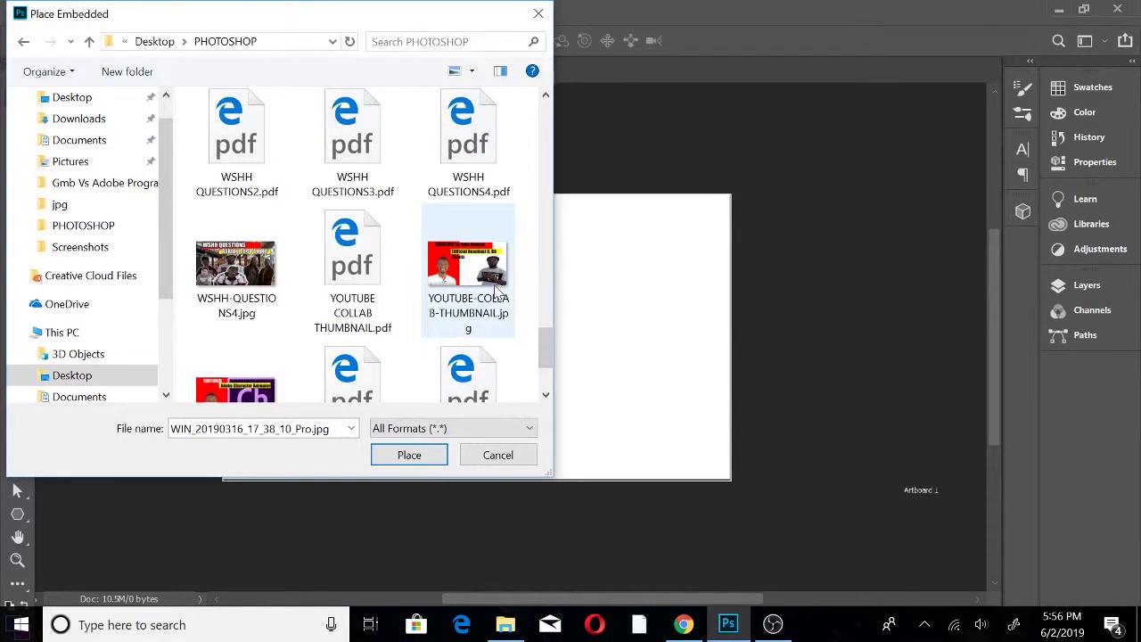
left_click(538, 16)
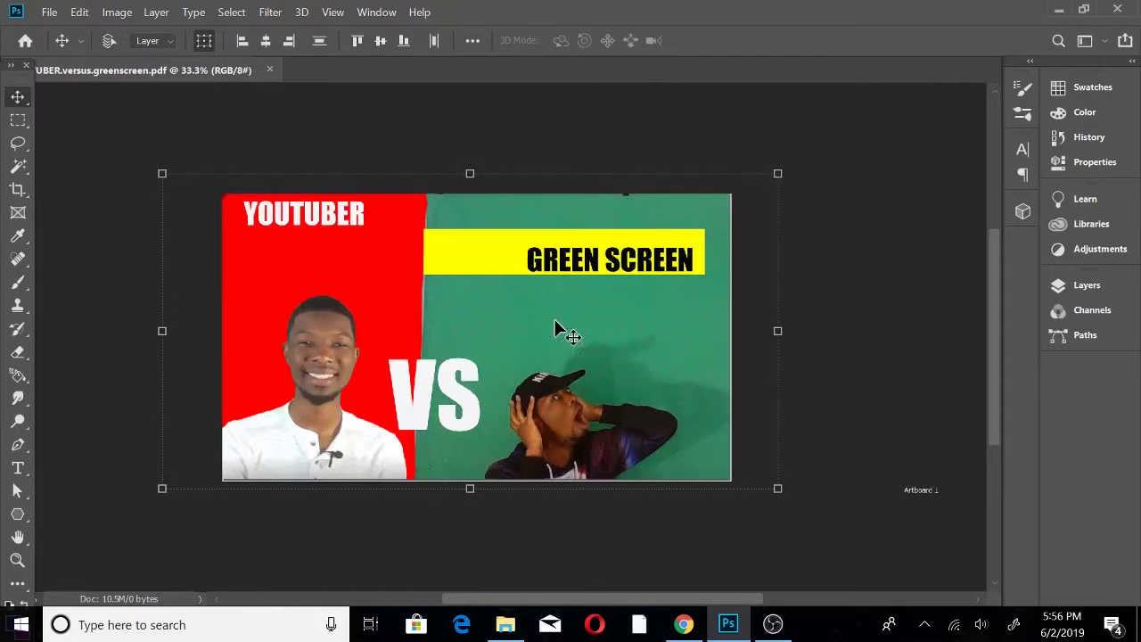
Restore the thumbnail artwork and nudge the GREEN SCREEN text slightly higher on its yellow bar
key("Return")
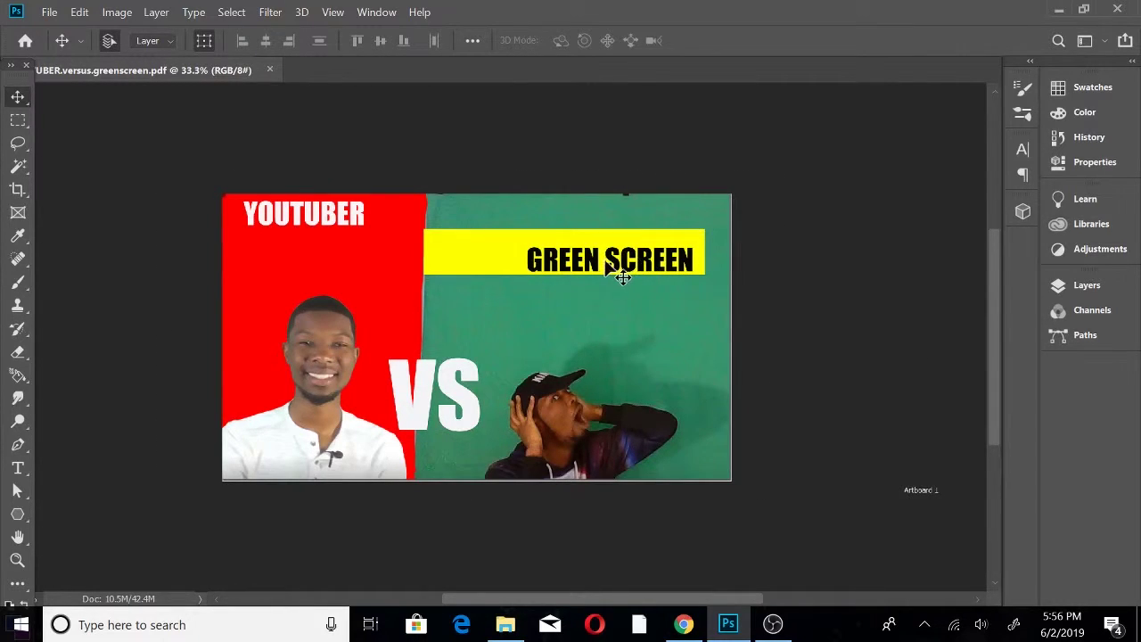
mouse_move(575, 260)
left_mouse_down()
mouse_move(673, 238)
mouse_move(680, 248)
mouse_move(538, 264)
mouse_move(572, 260)
left_mouse_up()
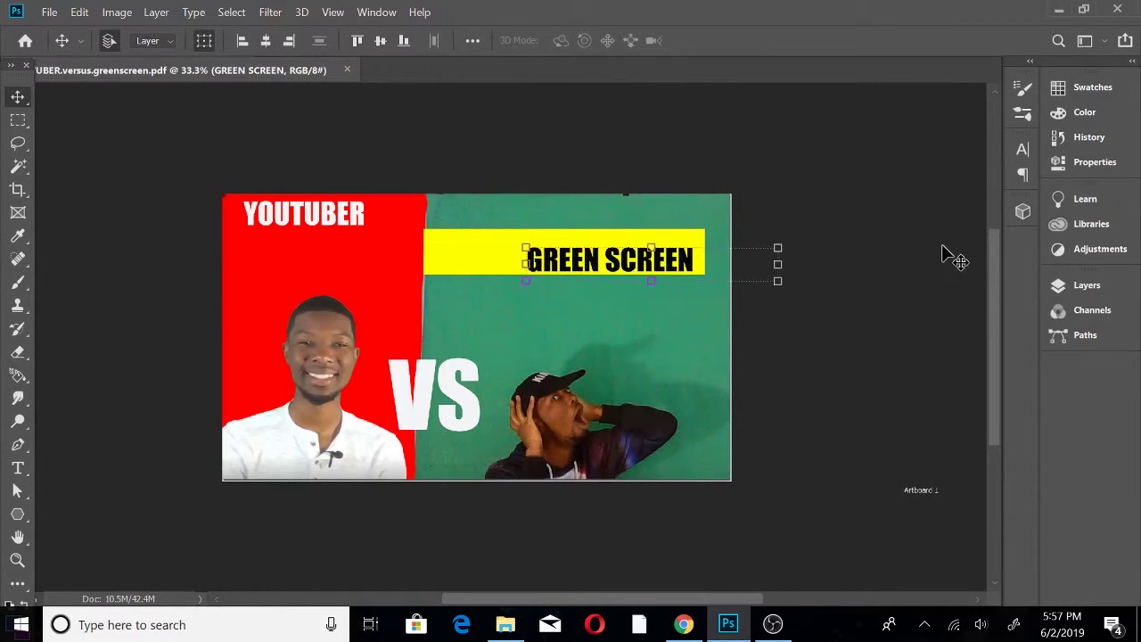
left_click(786, 314)
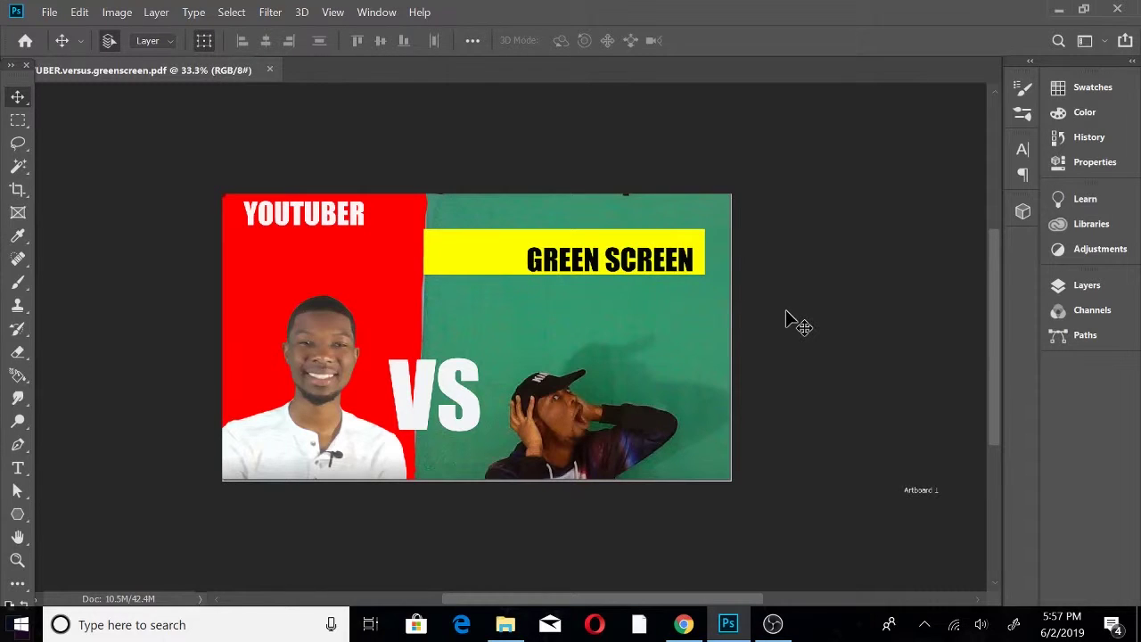
left_click(18, 470)
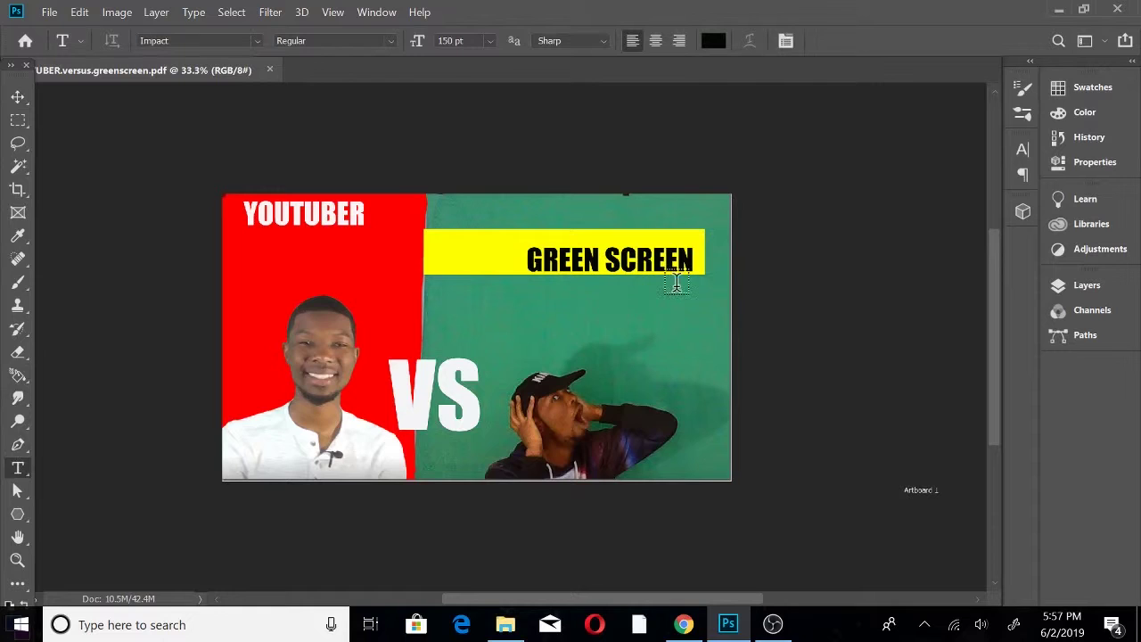
left_click_drag(680, 260, 509, 257)
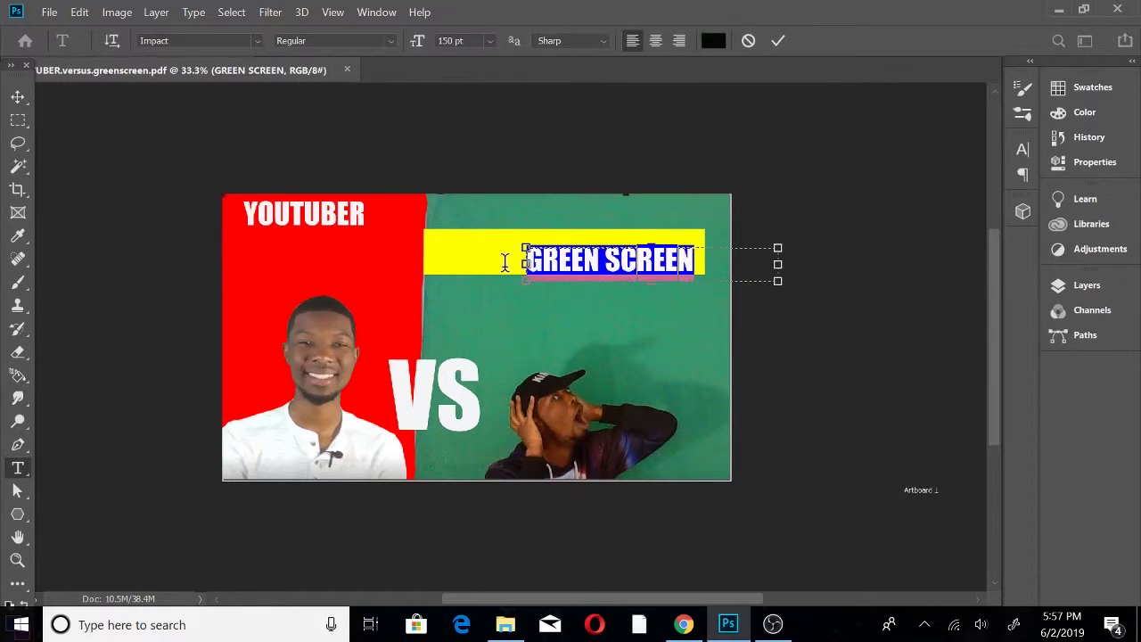
left_click(692, 275)
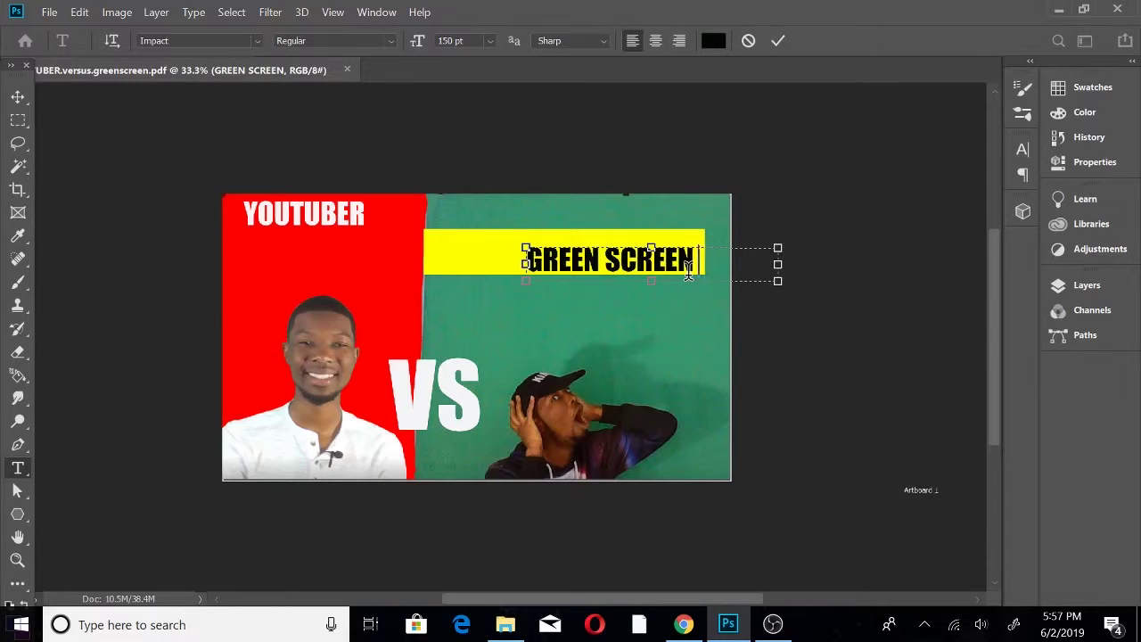
type("type")
key("BackSpace")
key("BackSpace")
key("BackSpace")
key("BackSpace")
key("BackSpace")
left_click(715, 45)
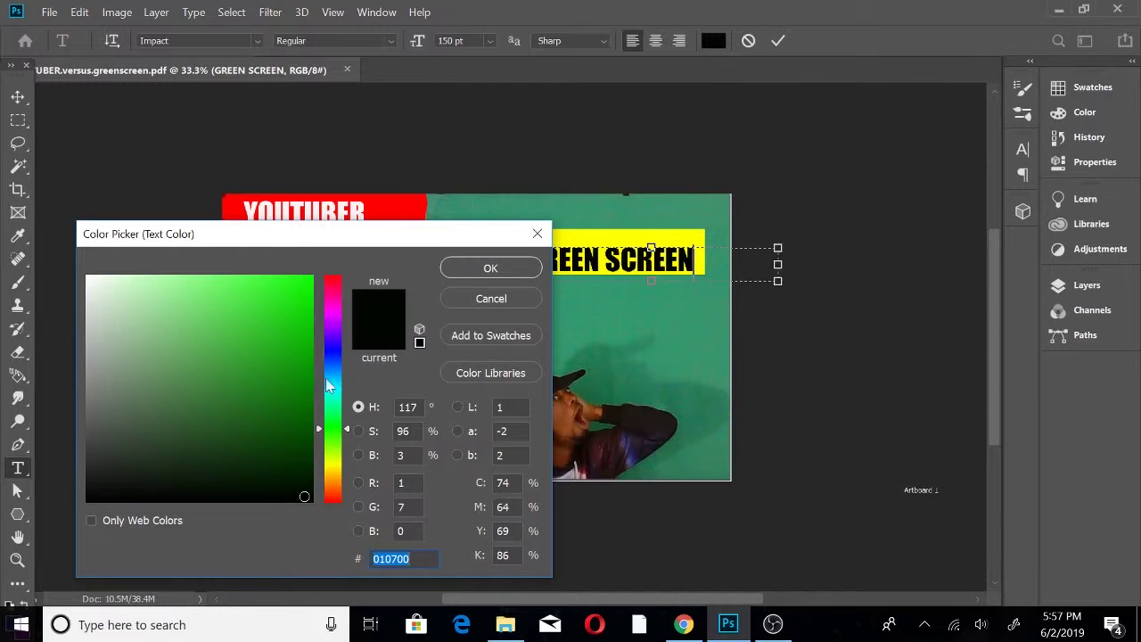
left_click(506, 302)
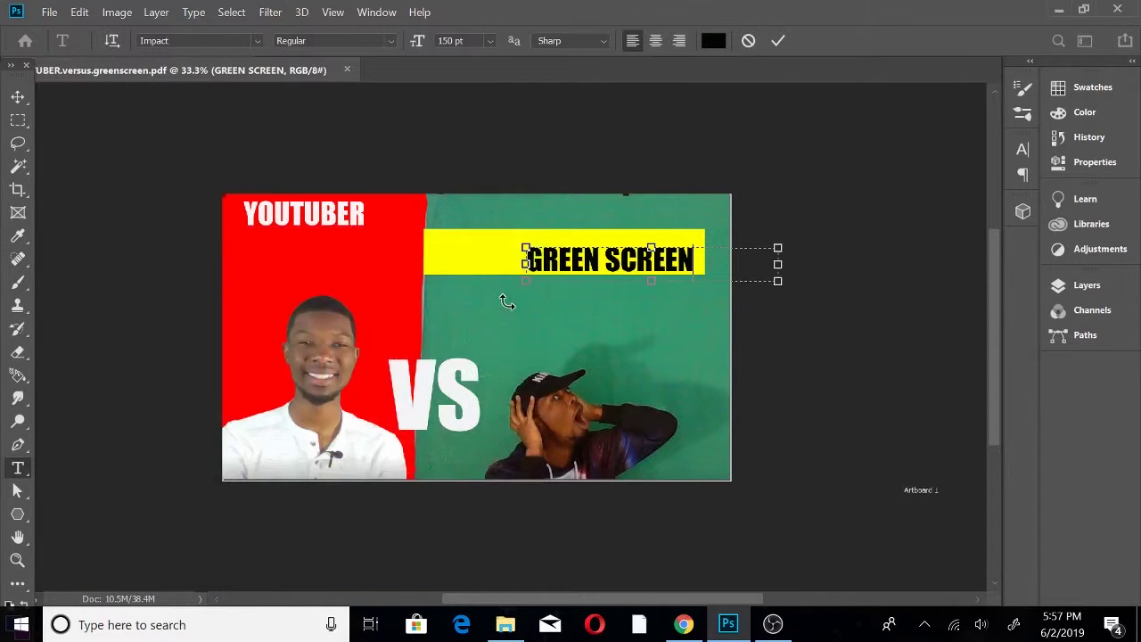
left_click(18, 95)
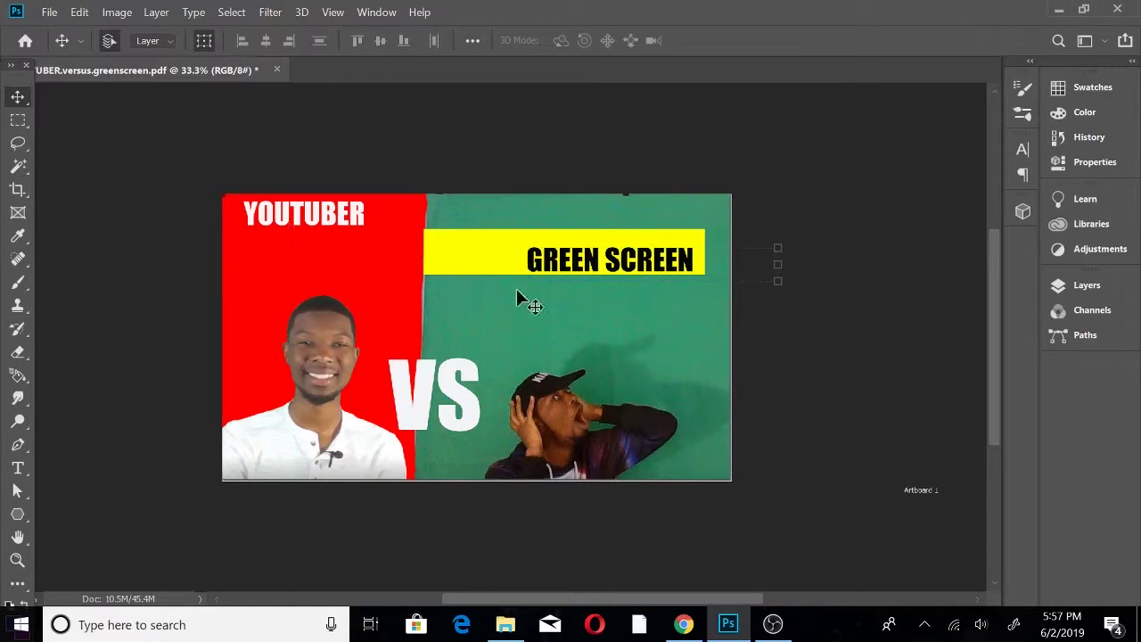
left_click(454, 403)
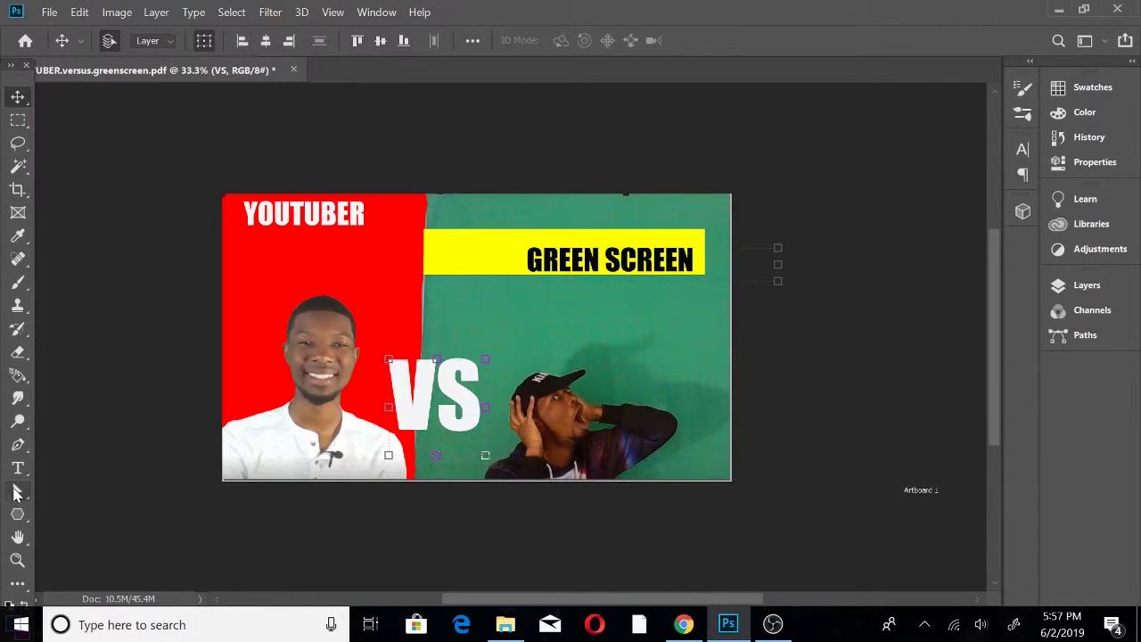
left_click(16, 493)
left_click(18, 468)
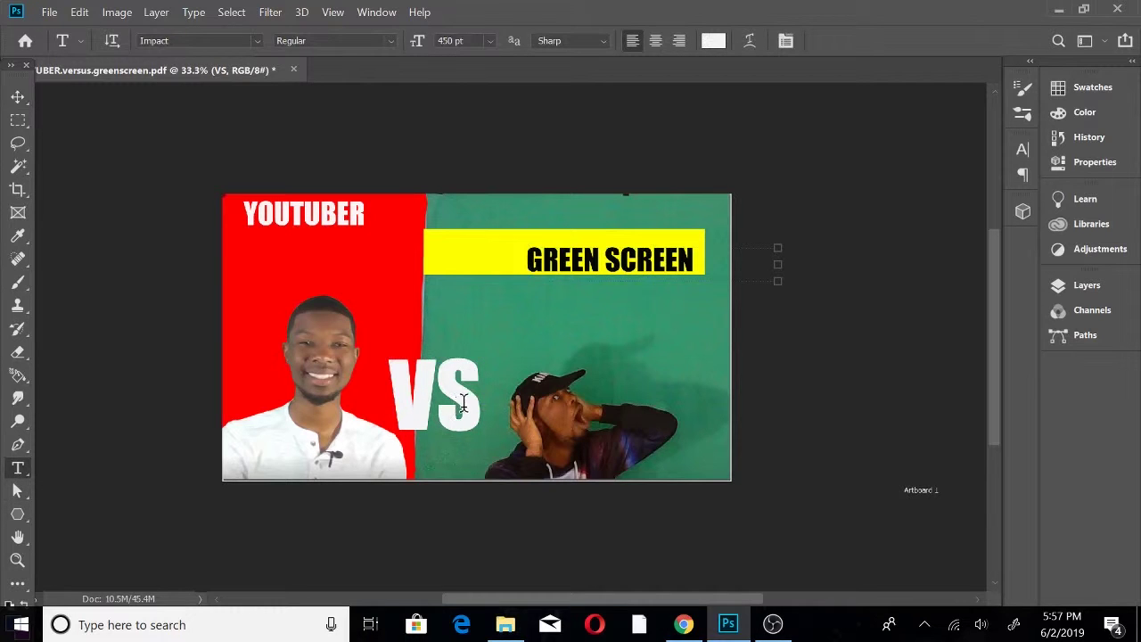
left_click_drag(472, 400, 387, 401)
left_click(716, 42)
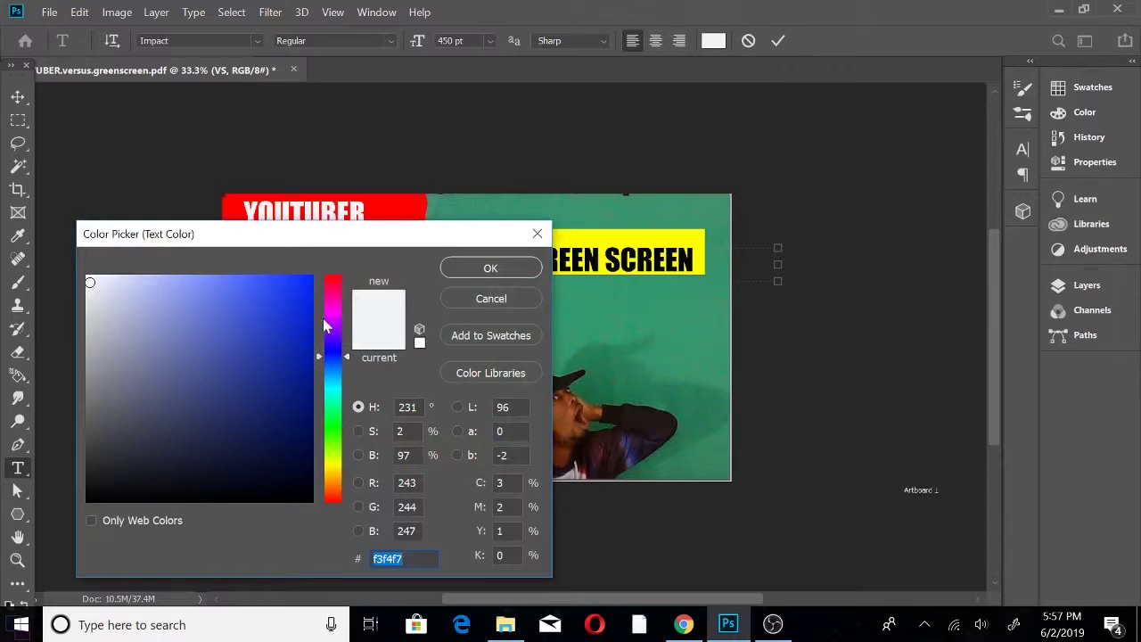
left_click(523, 301)
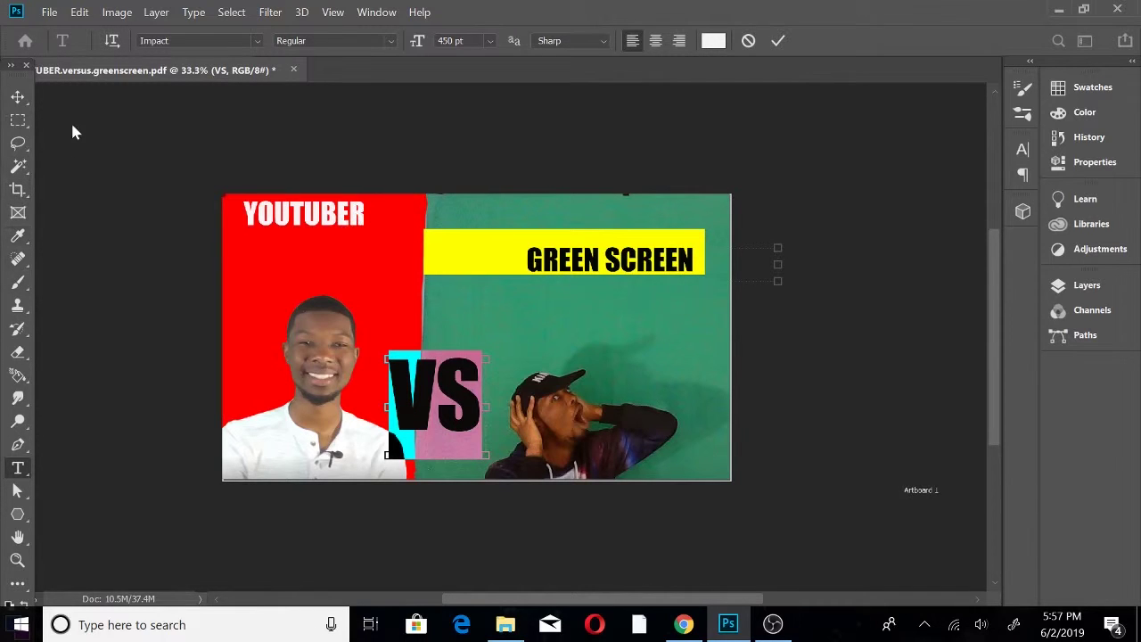
left_click(19, 493)
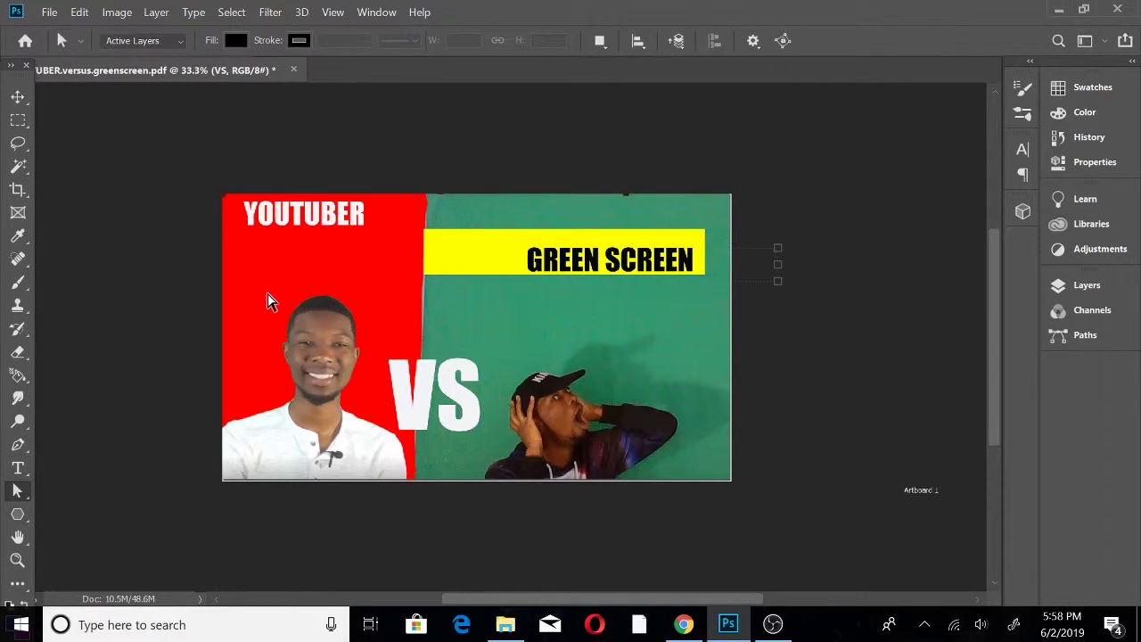
left_click(25, 97)
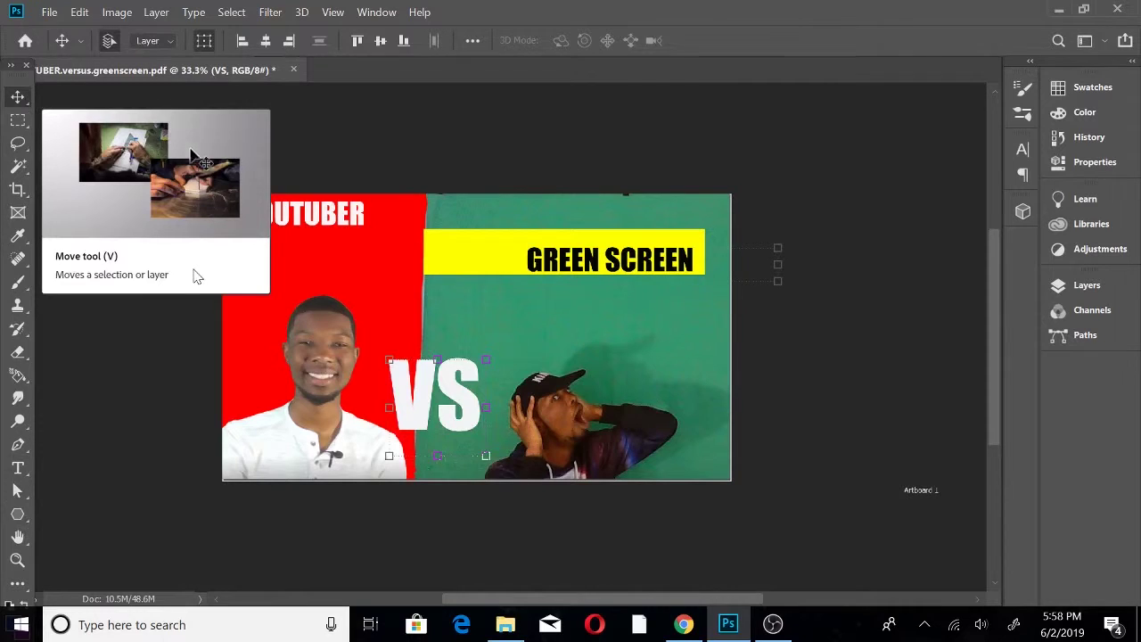
left_click(343, 289)
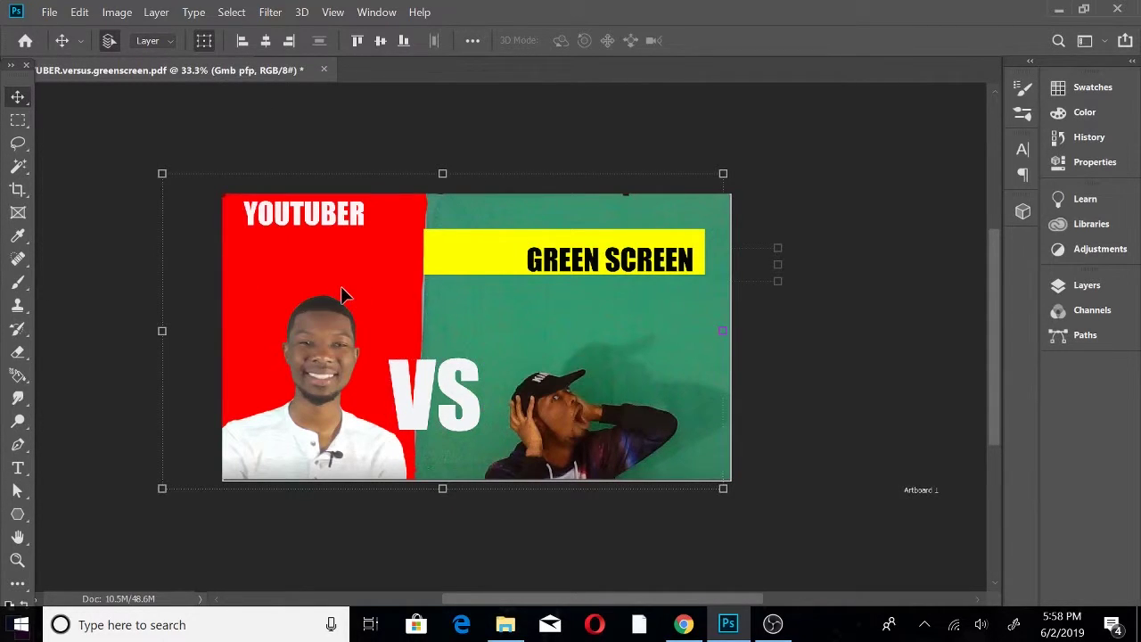
left_click_drag(346, 294, 237, 296)
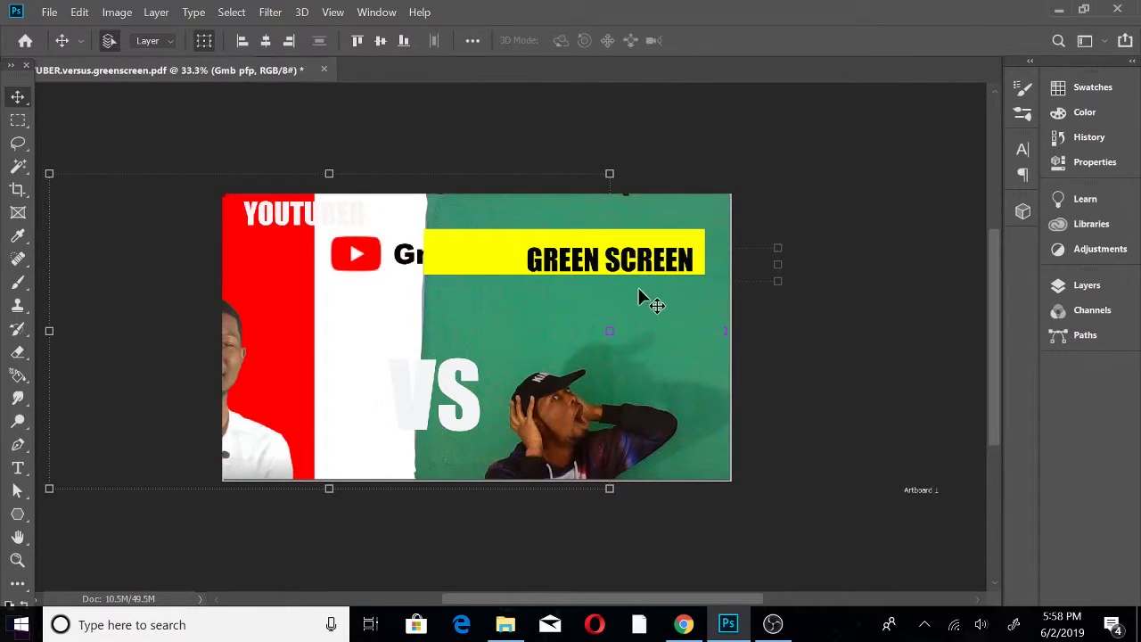
key("ctrl+t")
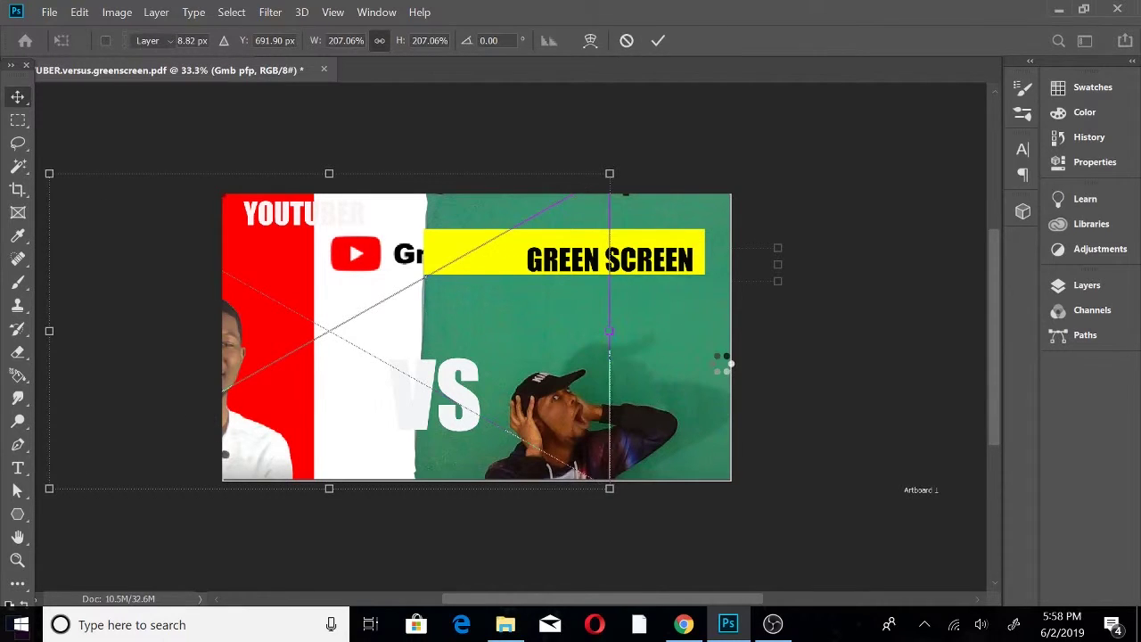
key("Return")
left_click(722, 370)
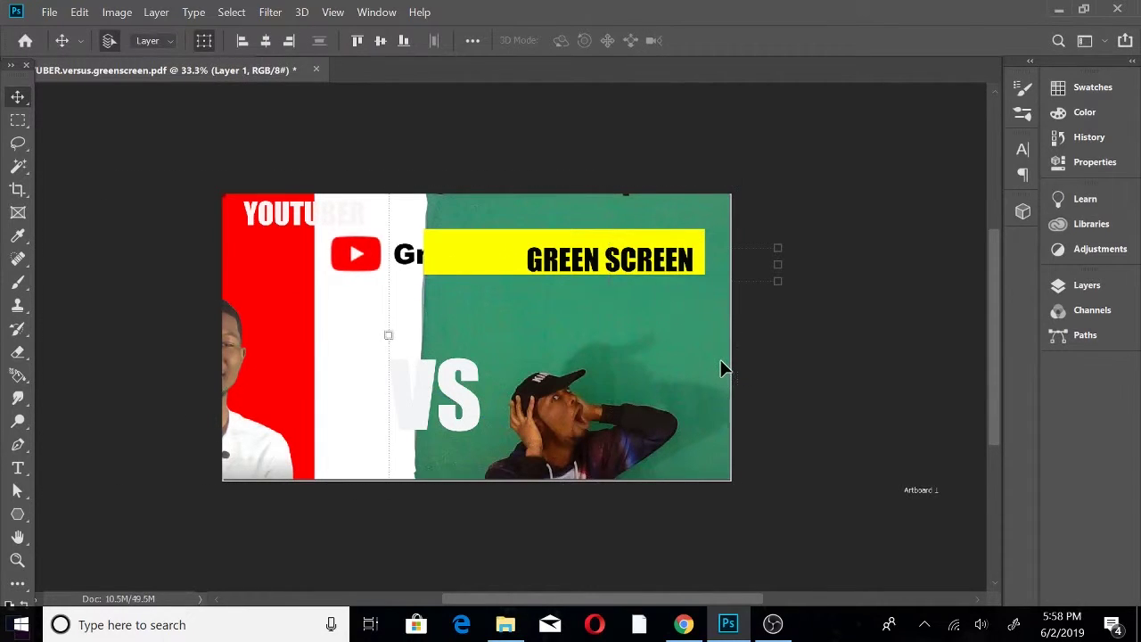
left_click_drag(722, 370, 812, 375)
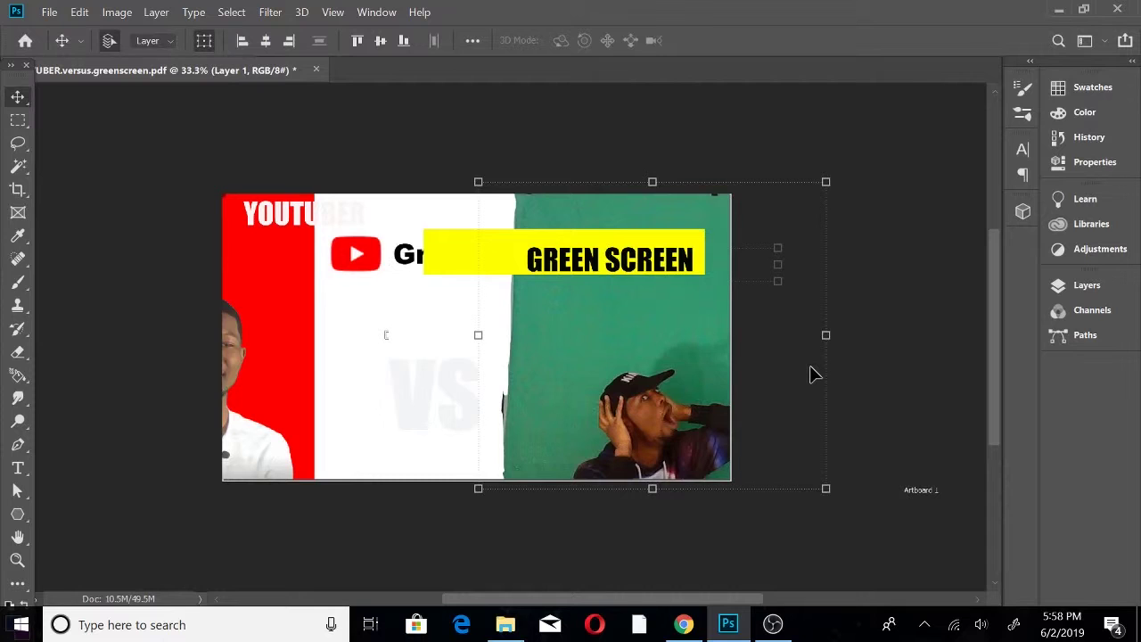
key("ctrl+z")
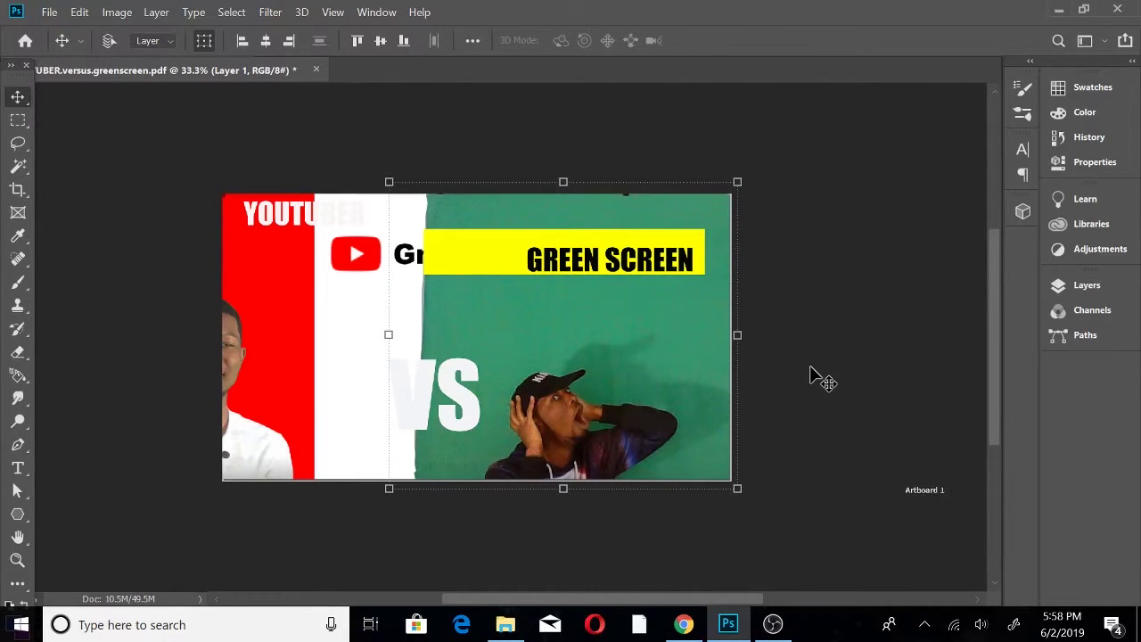
key("ctrl+z")
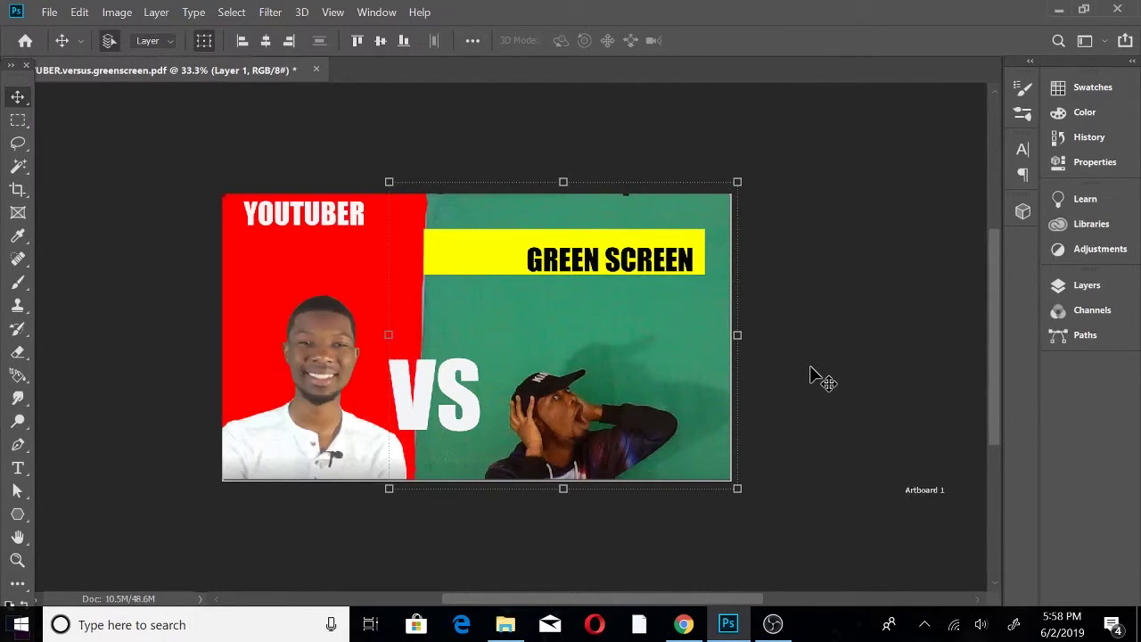
key("ctrl+z")
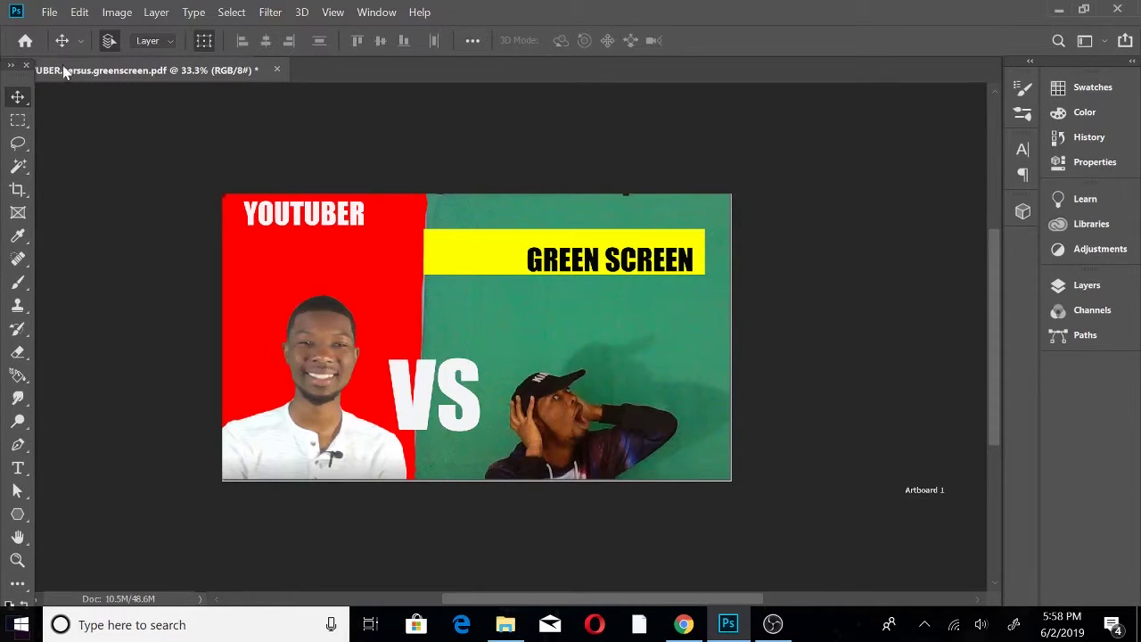
left_click(49, 11)
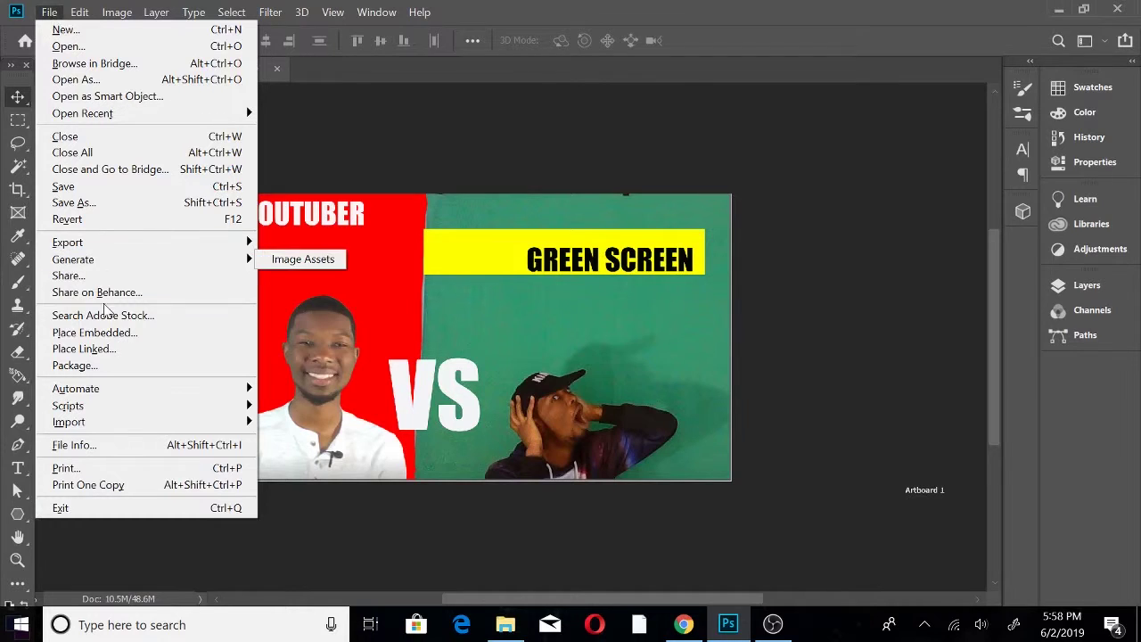
Embed flame_PNG13232.png from Downloads > jpg > fire png folder into the thumbnail
left_click(110, 334)
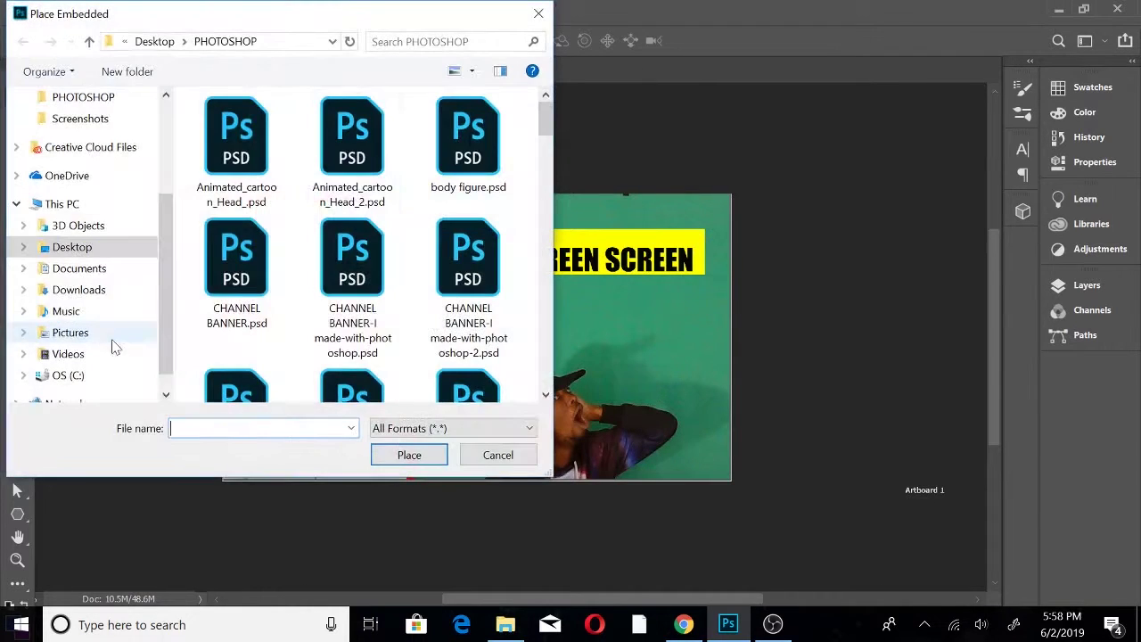
scroll(169, 134, "up", 3)
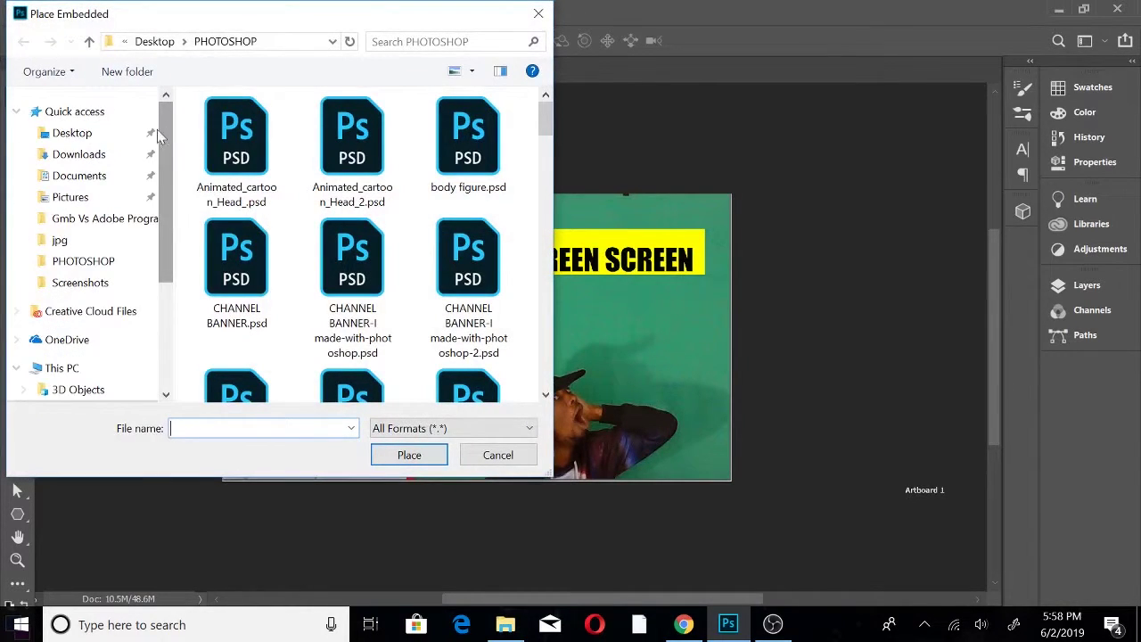
left_click(119, 156)
left_click_drag(548, 125, 555, 169)
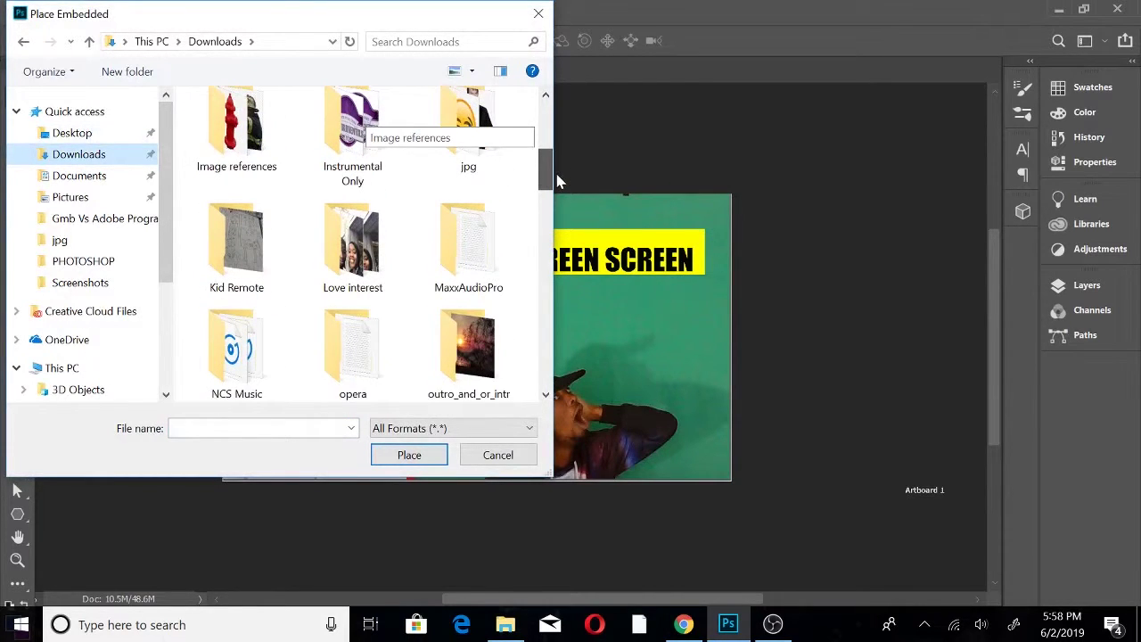
double_click(488, 174)
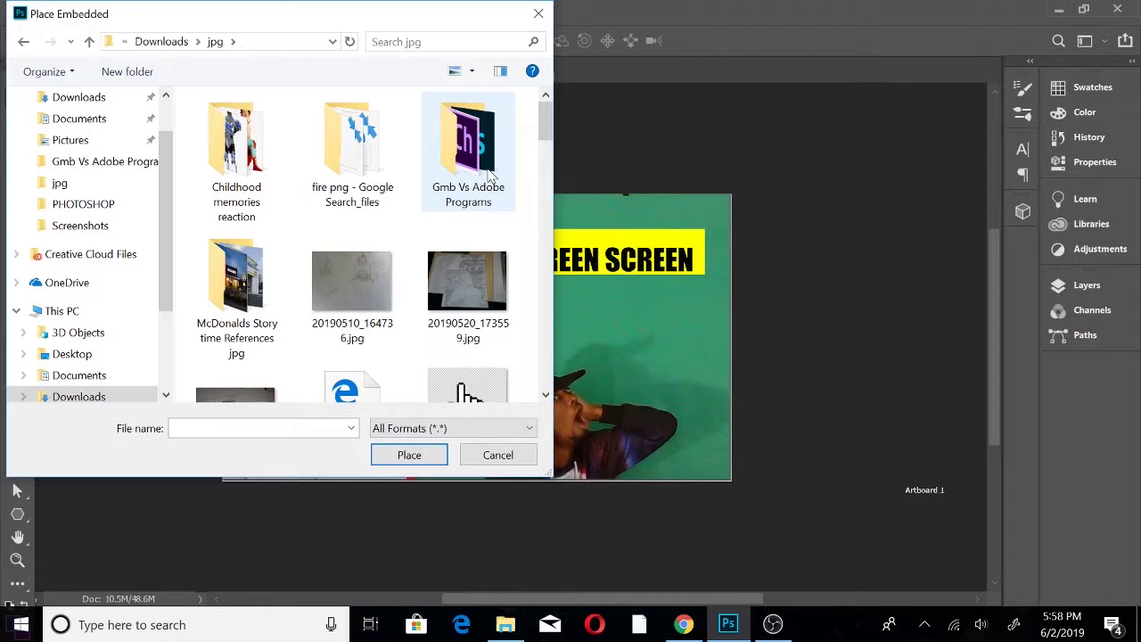
mouse_move(542, 133)
left_mouse_down()
mouse_move(547, 370)
mouse_move(549, 124)
left_mouse_up()
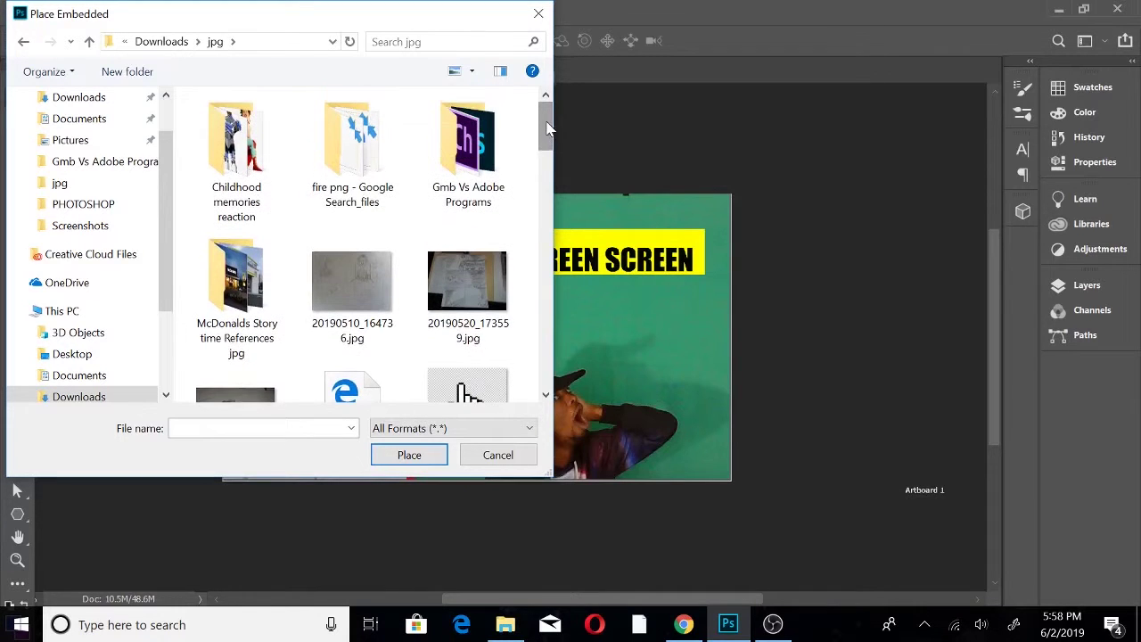
key("ctrl+shift+6")
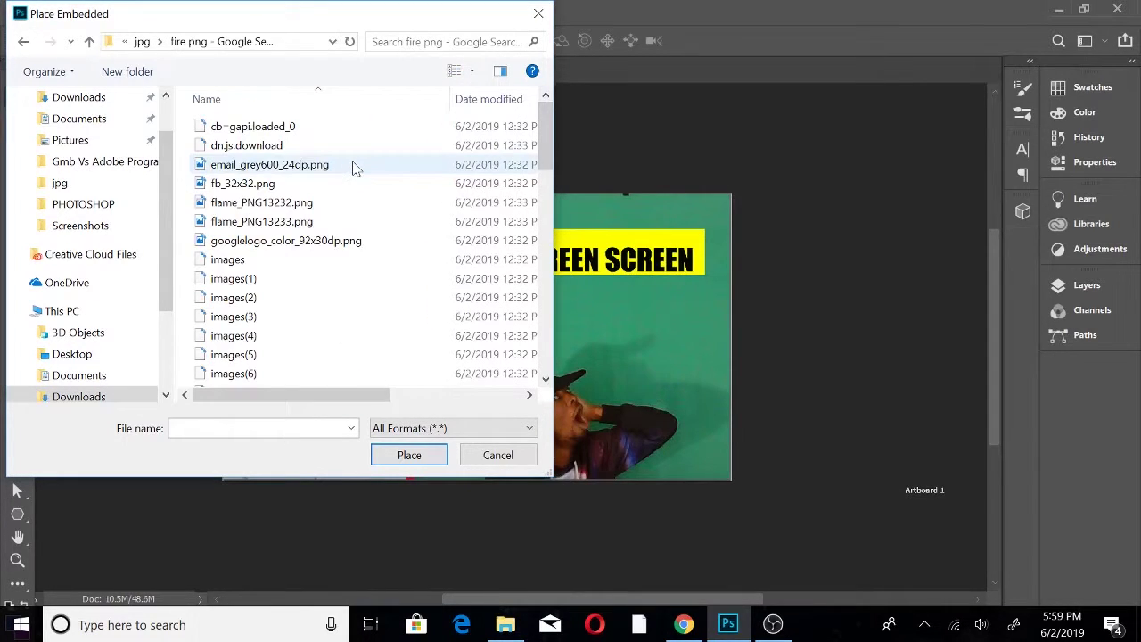
left_click(321, 206)
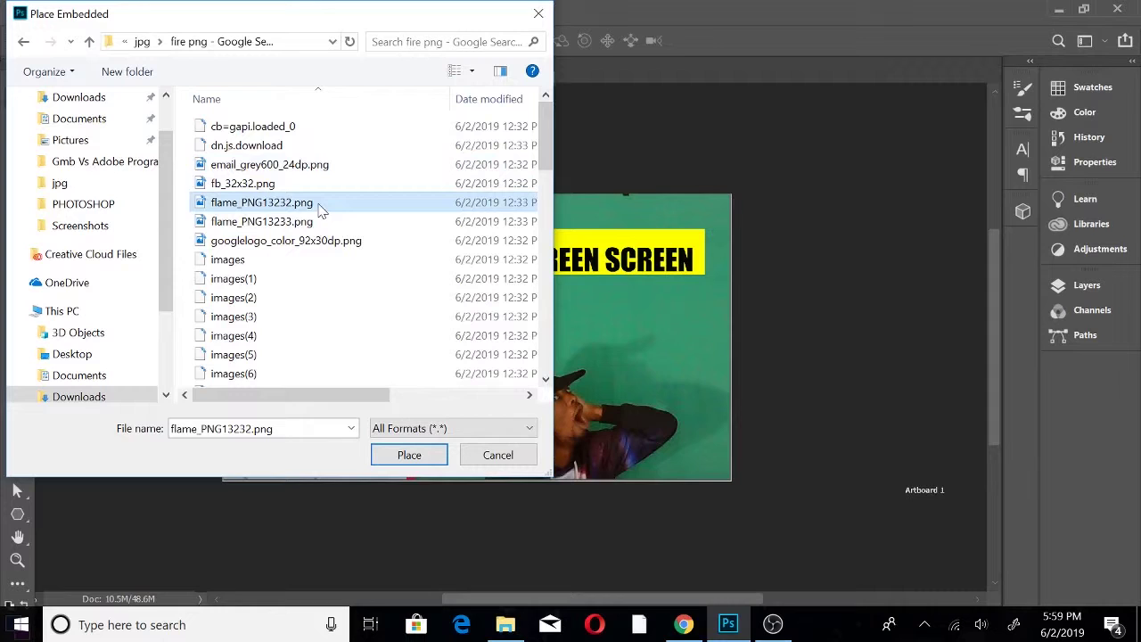
left_click(409, 456)
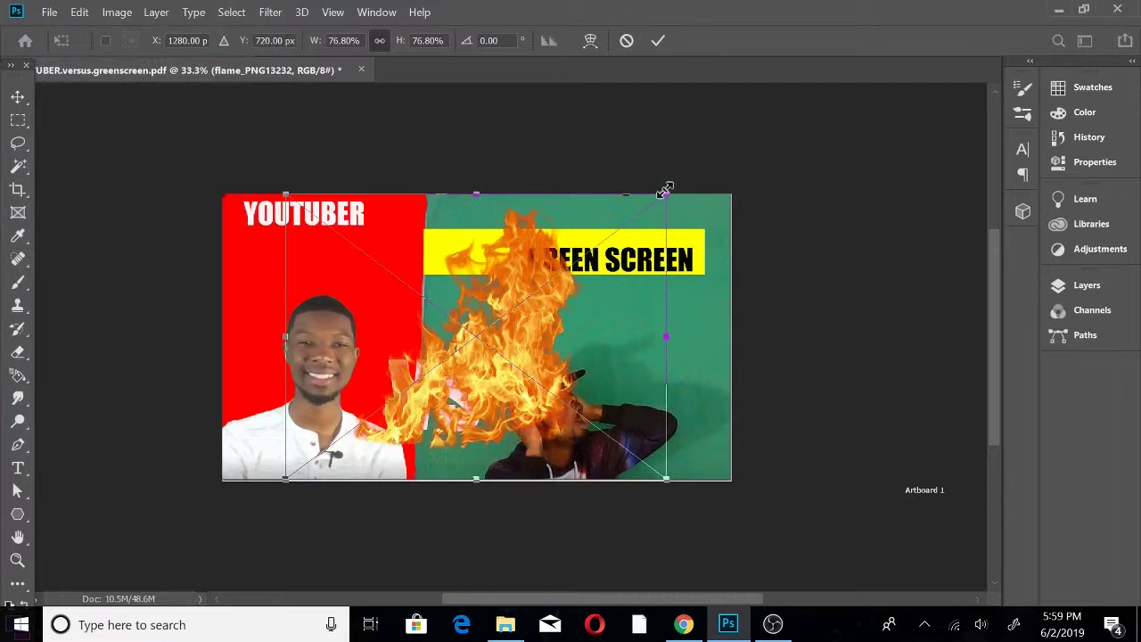
Shrink the flame to about 40% and narrow it beside the shouting man's mouth
left_click_drag(667, 191, 484, 324)
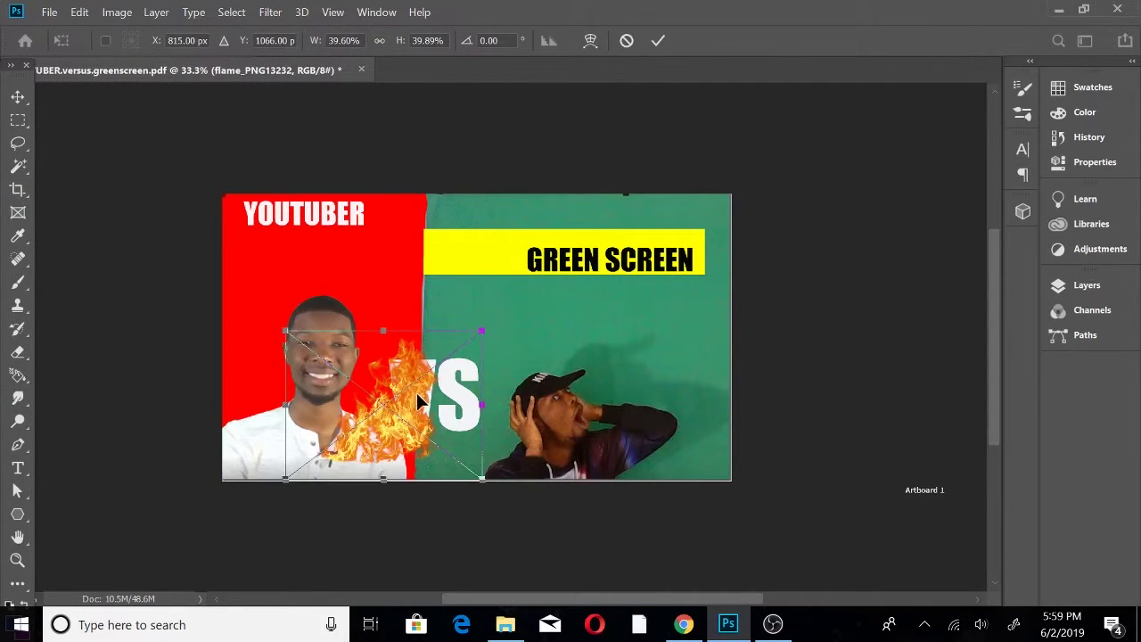
left_click_drag(416, 392, 698, 342)
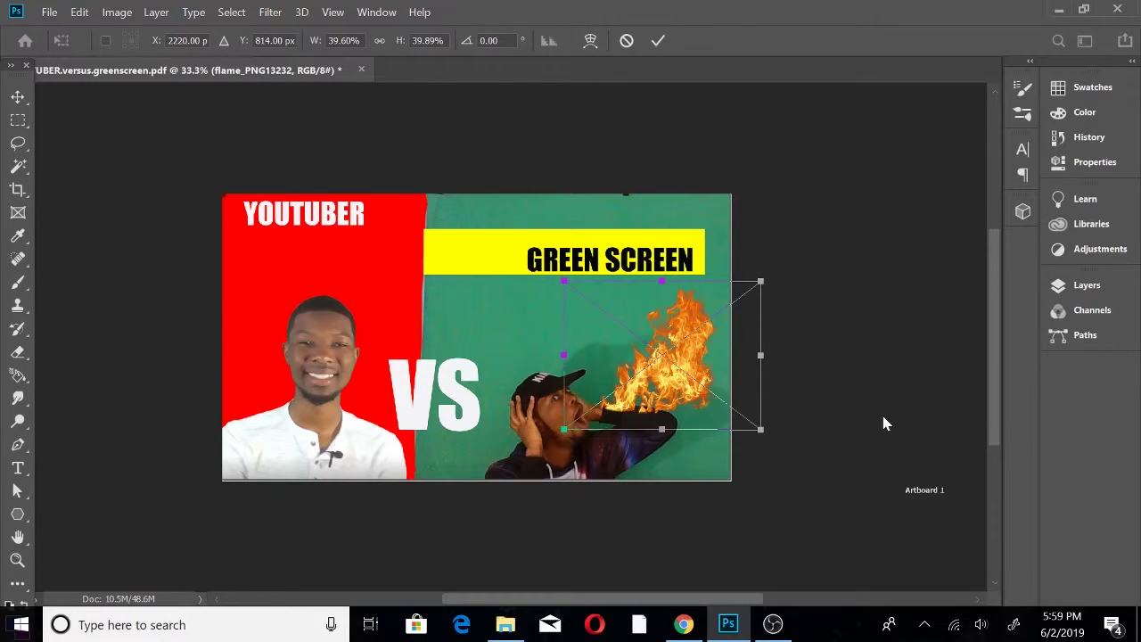
left_click_drag(761, 279, 713, 314)
left_click_drag(628, 412, 648, 415)
left_click_drag(578, 430, 601, 419)
Tilt the flame 8.5° clockwise onto the man's mouth and commit the transform
left_click_drag(681, 373, 642, 374)
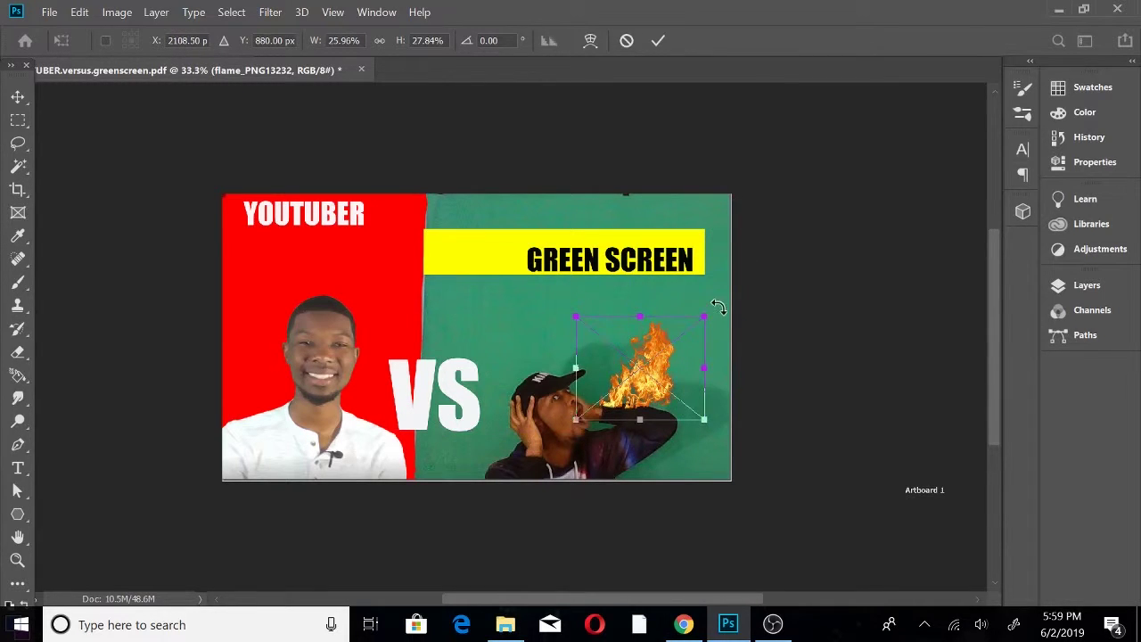
left_click_drag(716, 306, 726, 320)
left_click_drag(656, 361, 670, 374)
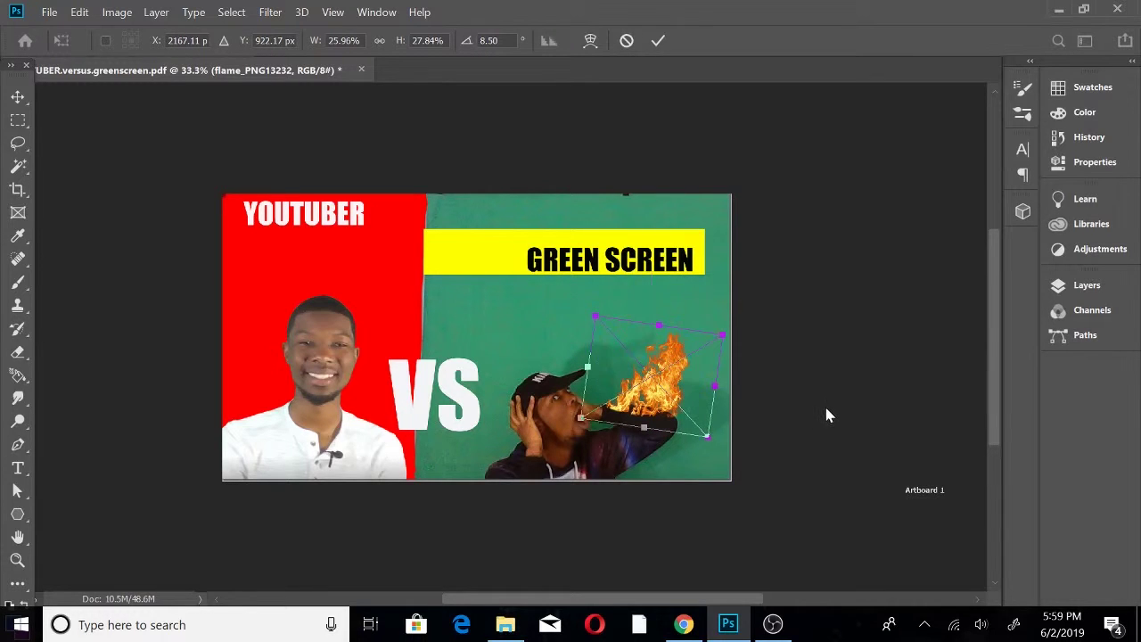
key("Return")
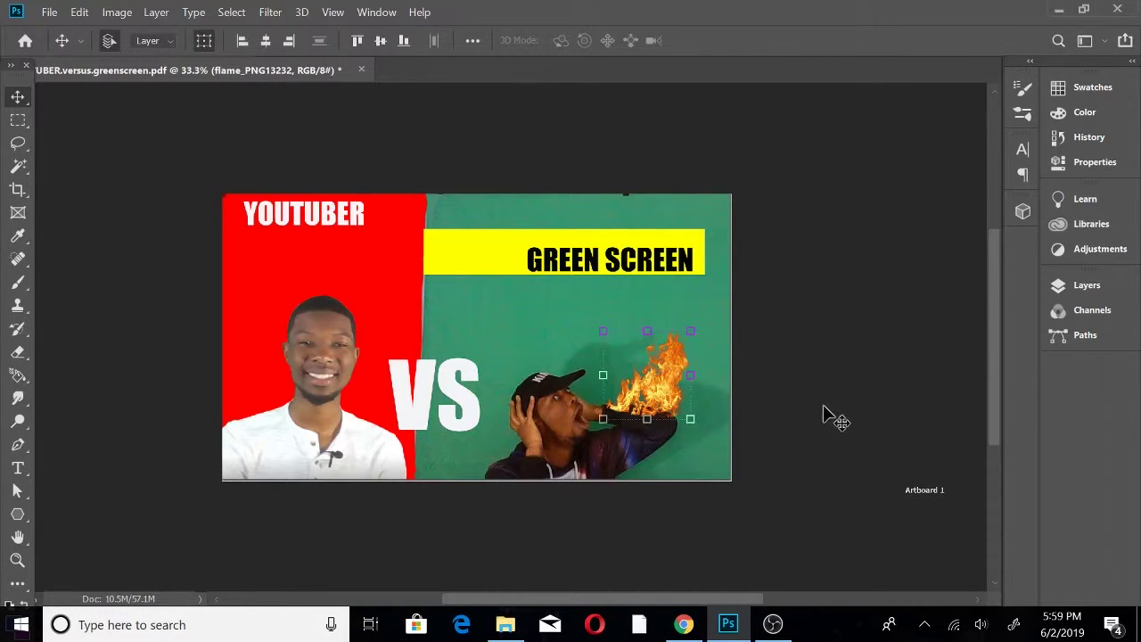
left_click(823, 409)
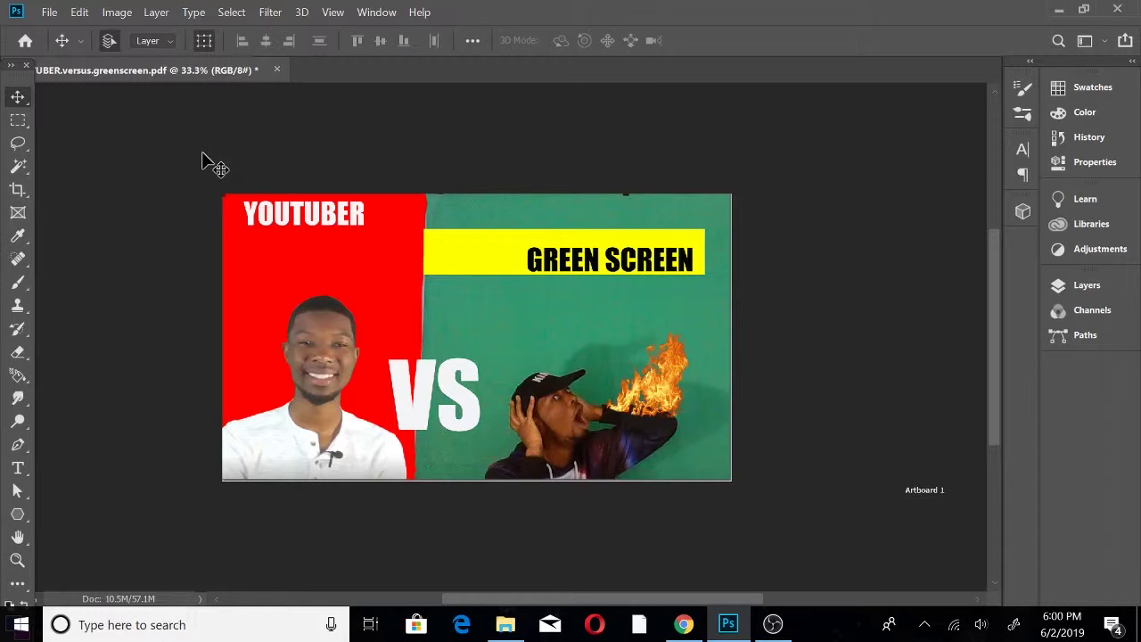
Open Save As for the thumbnail with Shift+Ctrl+S, targeting Photoshop PDF in PHOTOSHOP
key("ctrl+shift+s")
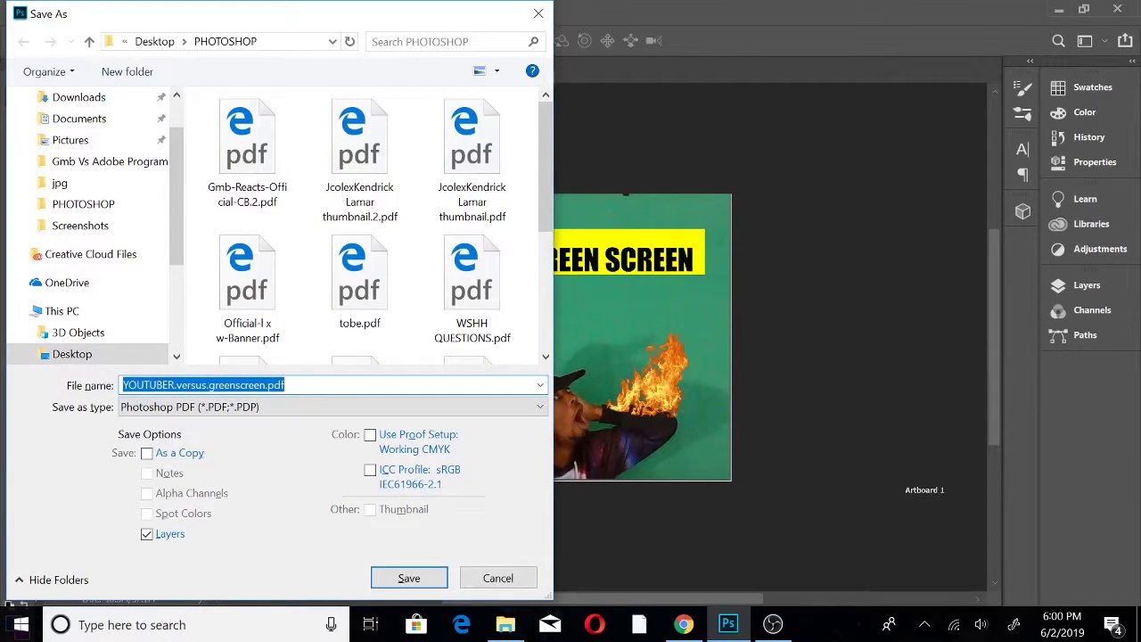
Save as youtuber.versus.greenscreen.pdf, replacing the existing file and accepting the compatibility warning
key("End")
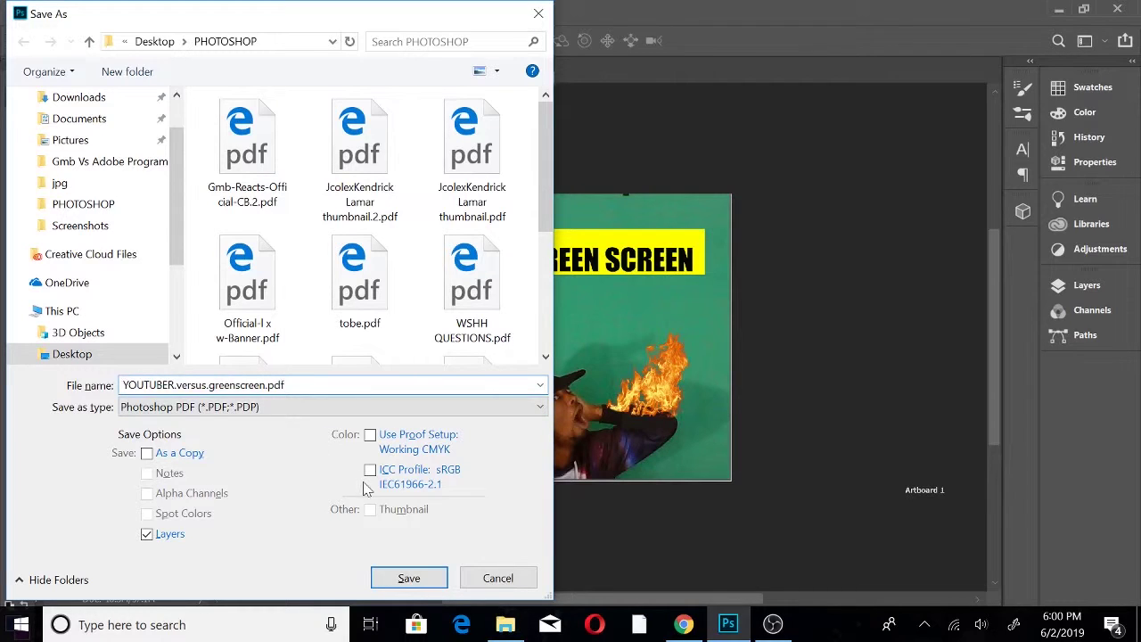
key("Left")
key("Left")
key("Left")
key("Left")
key("Left")
key("Left")
key("Left")
key("Left")
key("Left")
key("Left")
key("Left")
key("Left")
key("Left")
key("Left")
key("Left")
key("Left")
key("Left")
key("Left")
key("Left")
key("Left")
key("BackSpace")
key("BackSpace")
key("BackSpace")
key("BackSpace")
key("BackSpace")
key("BackSpace")
key("BackSpace")
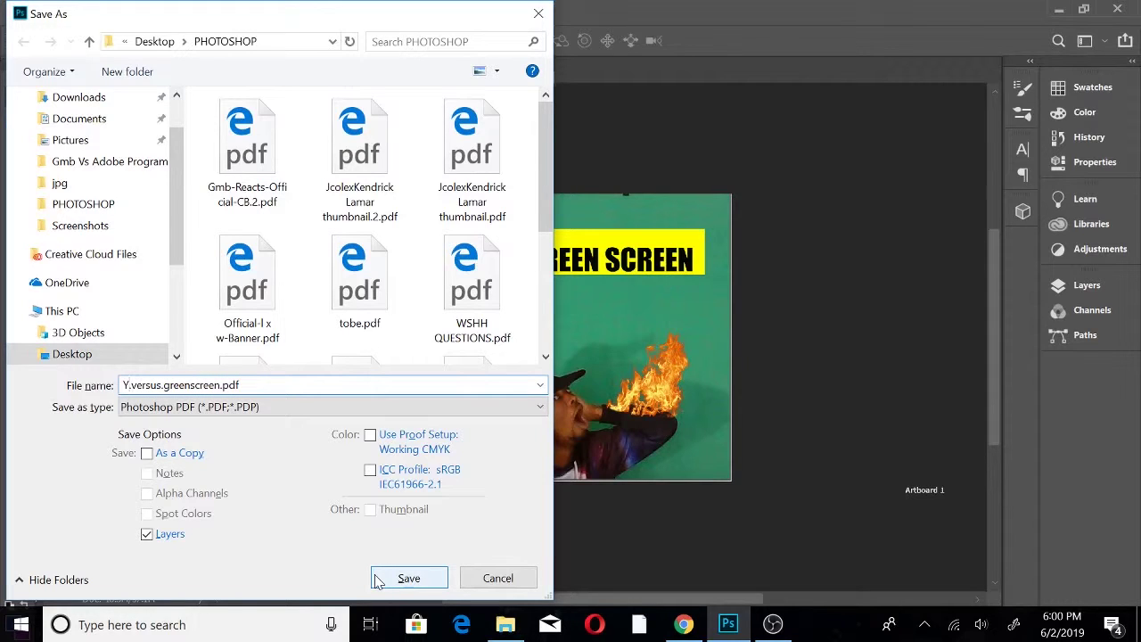
key("BackSpace")
type("youtuber")
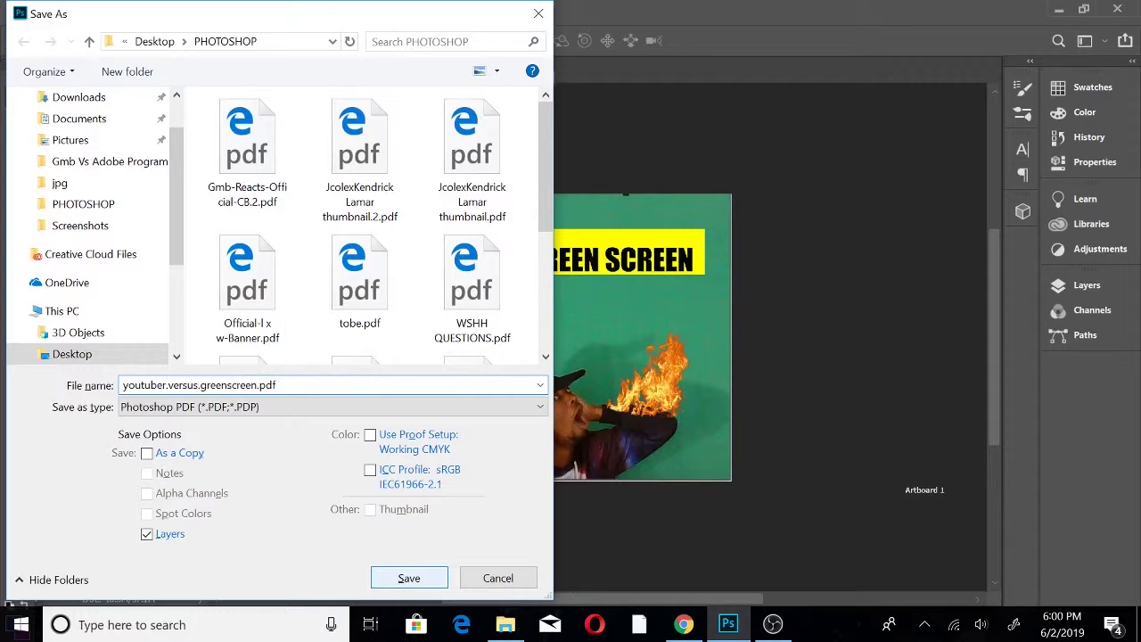
left_click(376, 579)
key("Left")
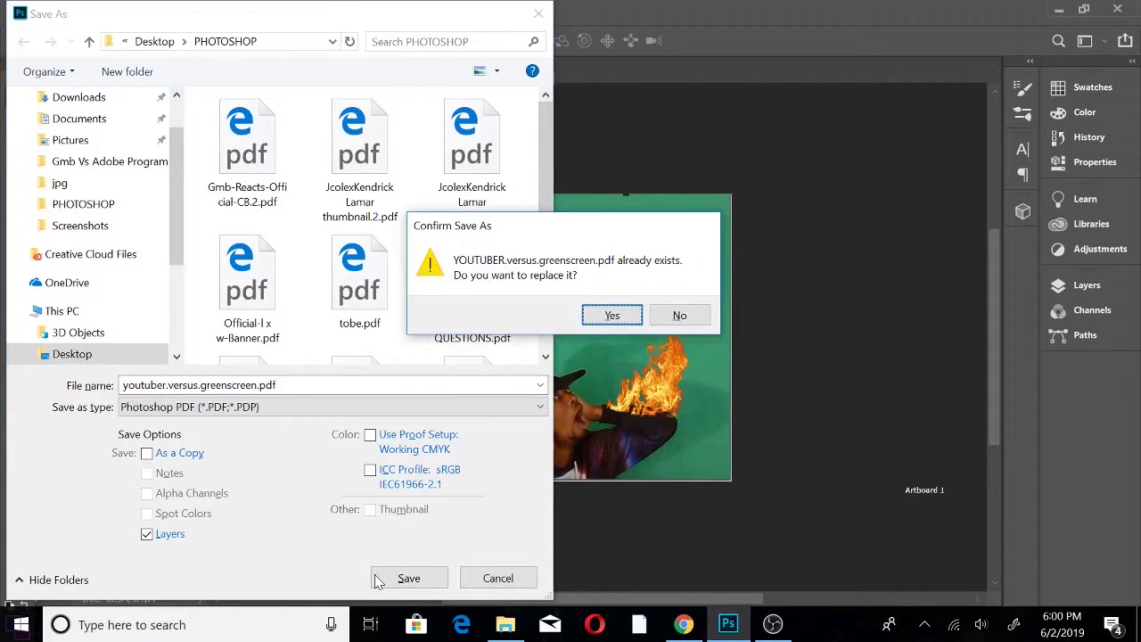
key("Return")
key("Return")
key("Return")
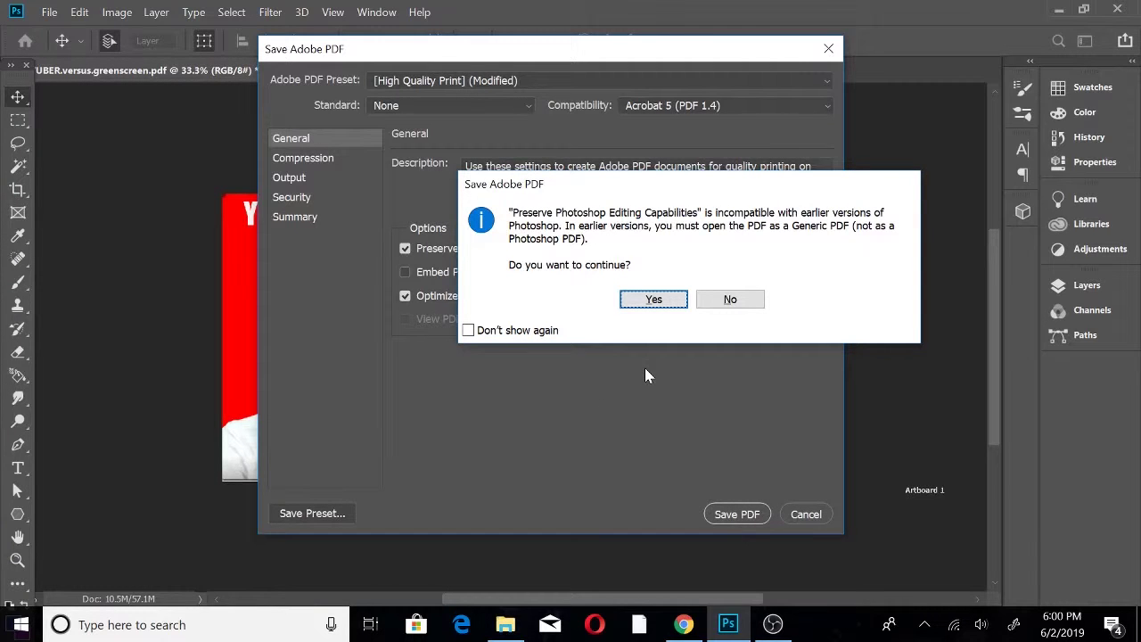
key("Return")
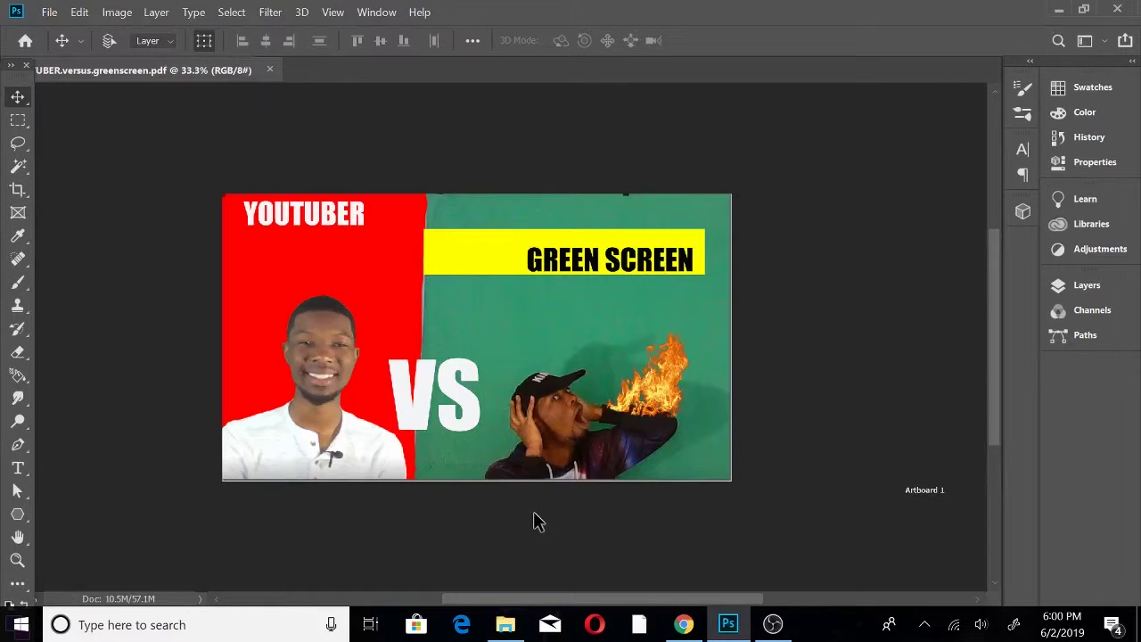
Preview the thumbnail in Save for Web at 50% and proceed to save it as JPEG Maximum
key("ctrl+alt+shift+s")
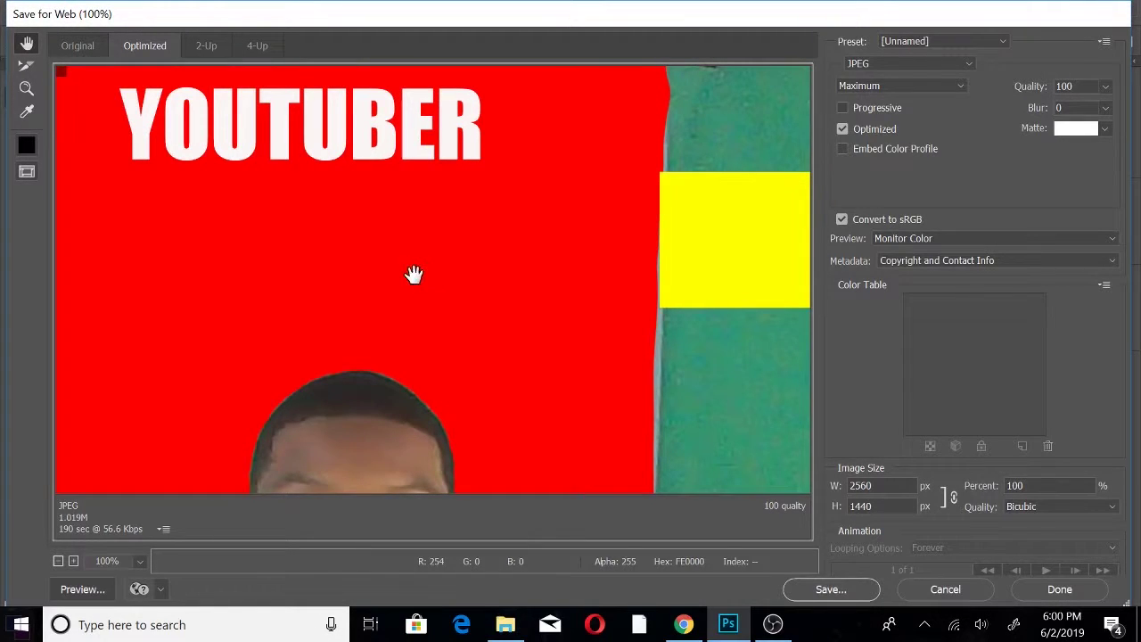
key("ctrl+minus")
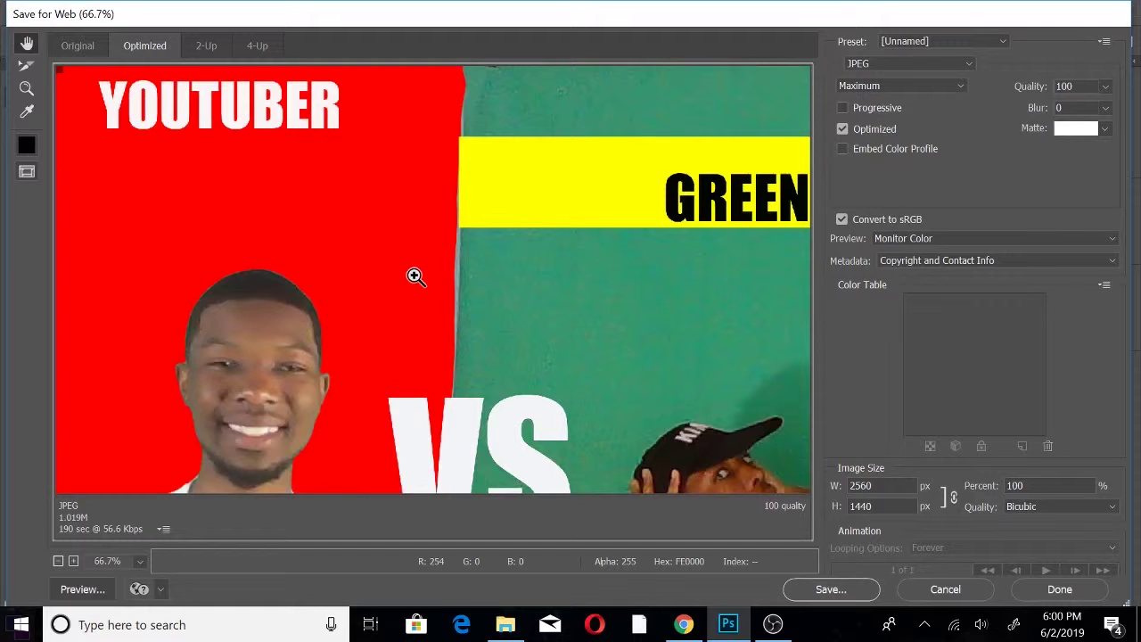
key("ctrl+minus")
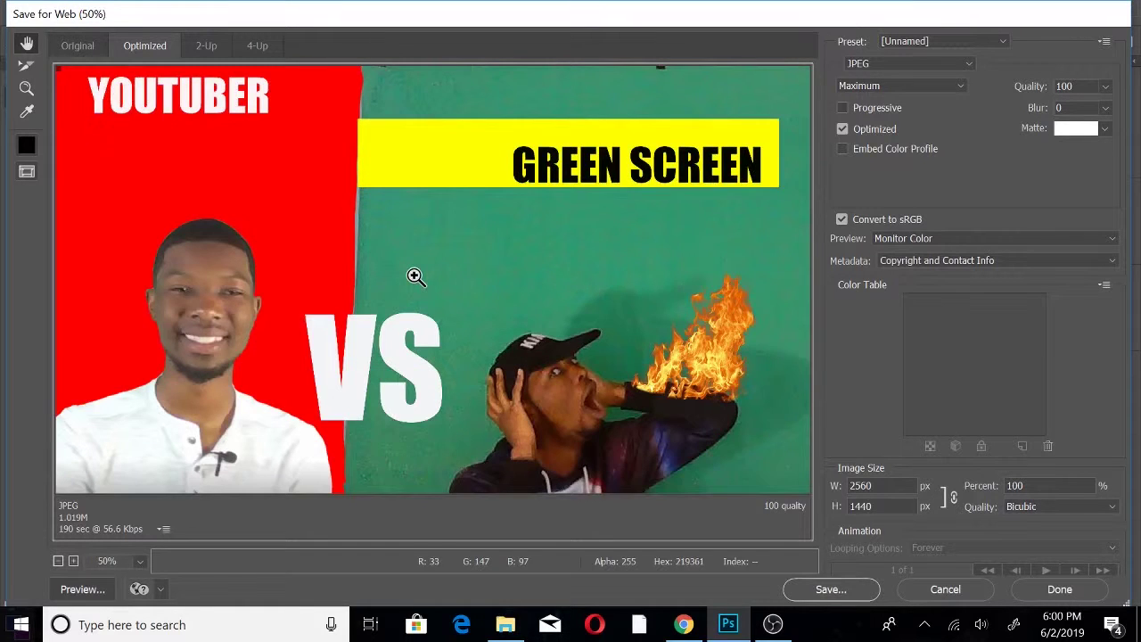
key("ctrl+minus")
key("ctrl+plus")
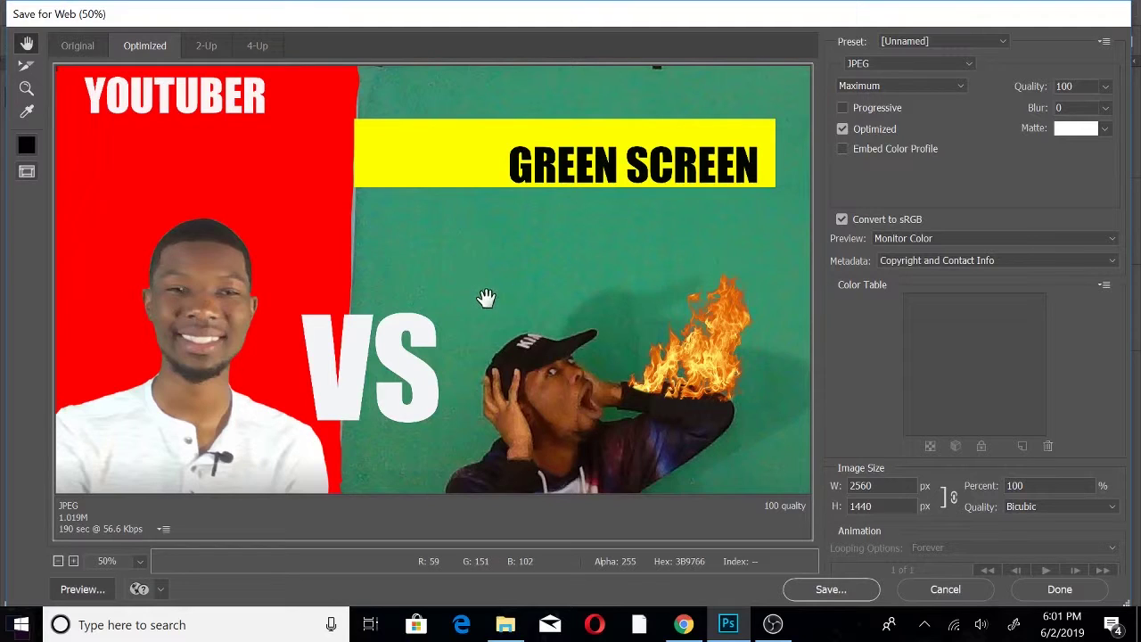
key("ctrl+minus")
key("ctrl+plus")
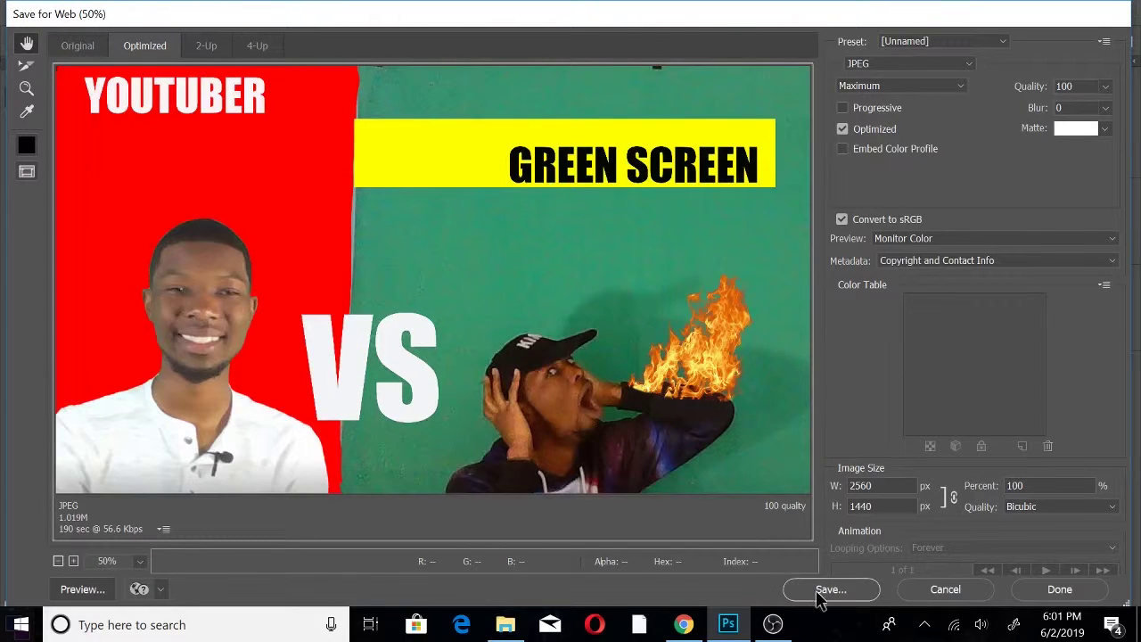
left_click(963, 64)
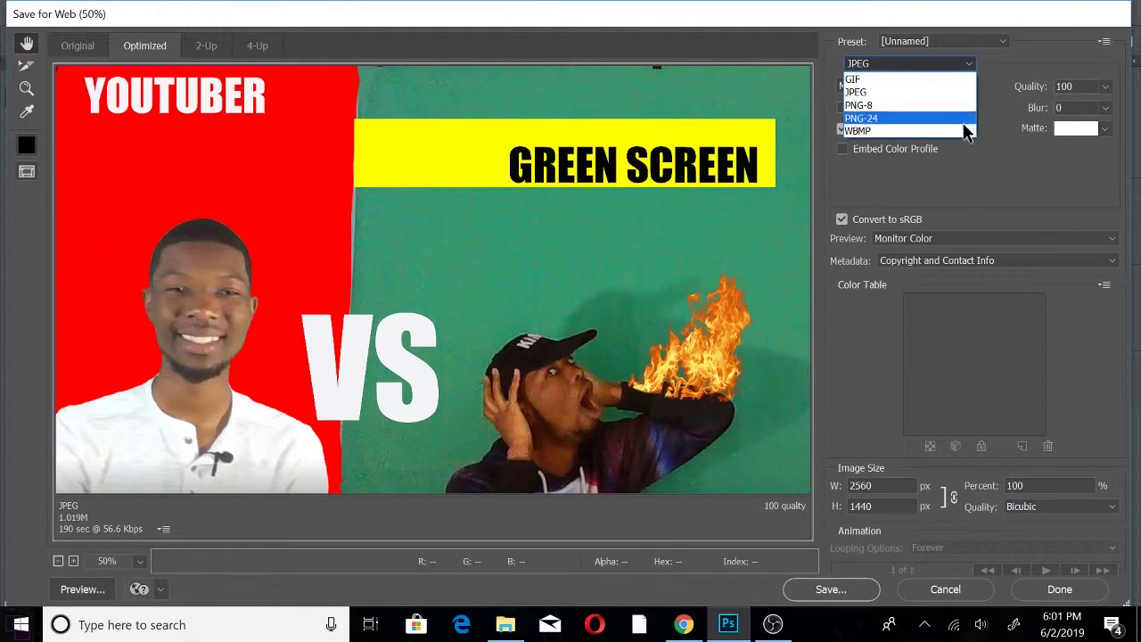
left_click(956, 93)
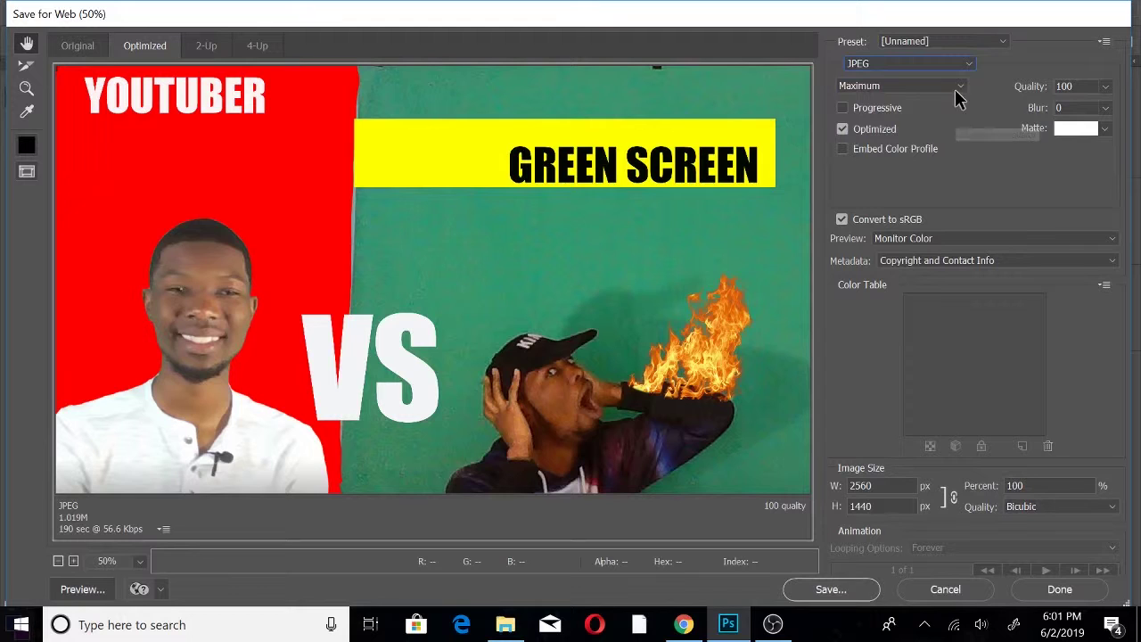
left_click(842, 593)
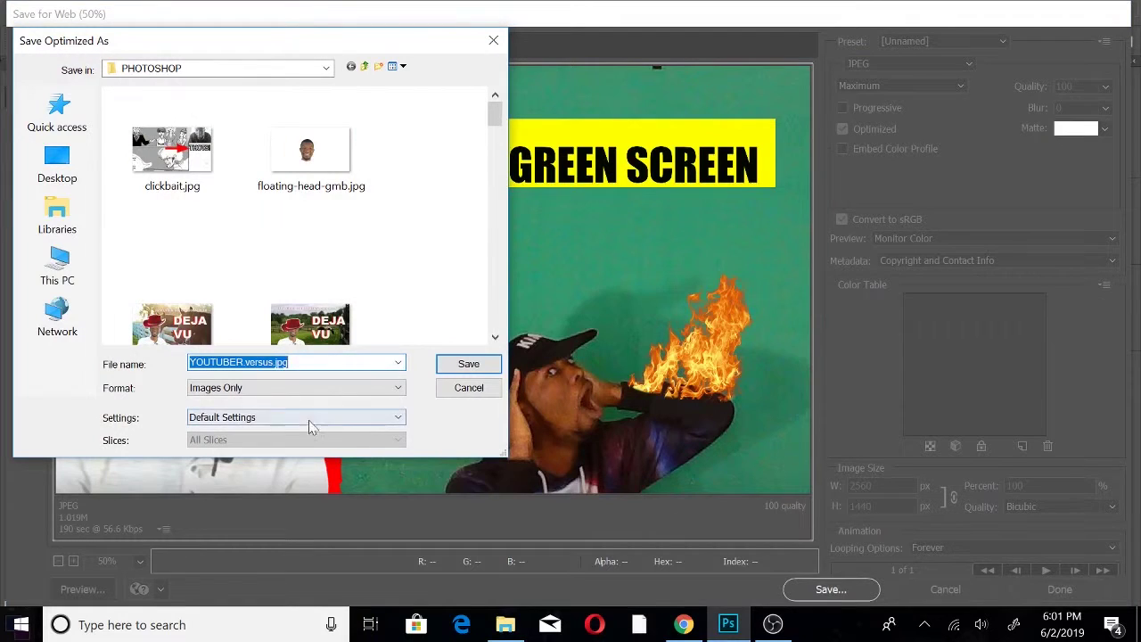
Save the optimized JPEG as Youtuber.versus.greenscreen in the PHOTOSHOP folder
key("End")
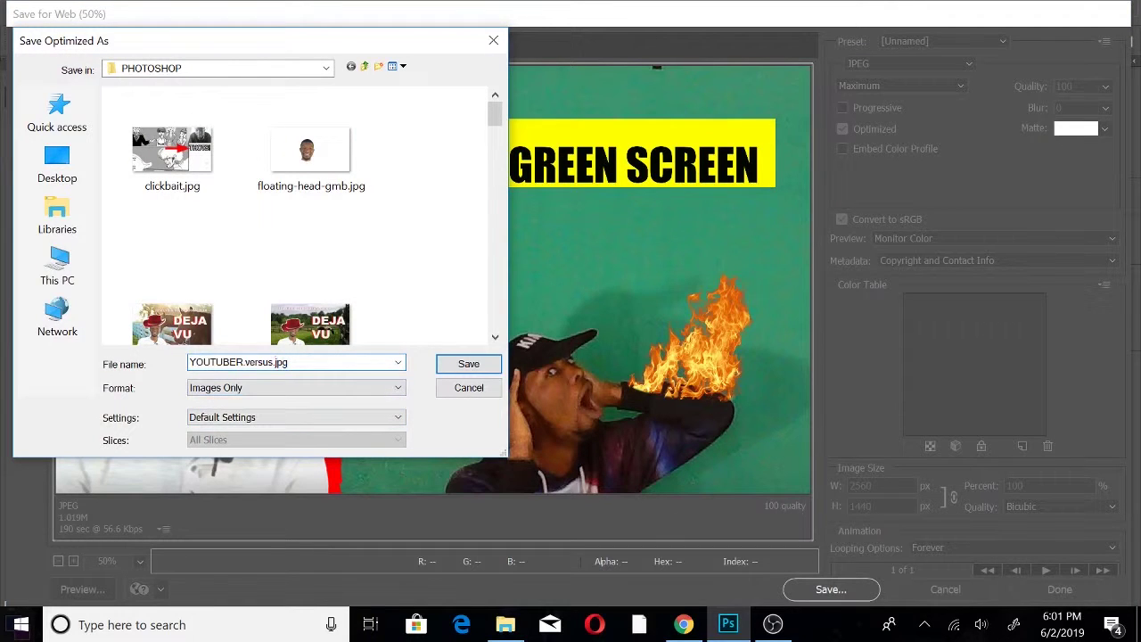
key("BackSpace")
key("BackSpace")
key("BackSpace")
key("BackSpace")
key("BackSpace")
key("BackSpace")
key("BackSpace")
key("BackSpace")
key("BackSpace")
key("BackSpace")
key("BackSpace")
key("BackSpace")
key("BackSpace")
key("BackSpace")
key("BackSpace")
key("BackSpace")
type("Youtuber.versus.greenscreen")
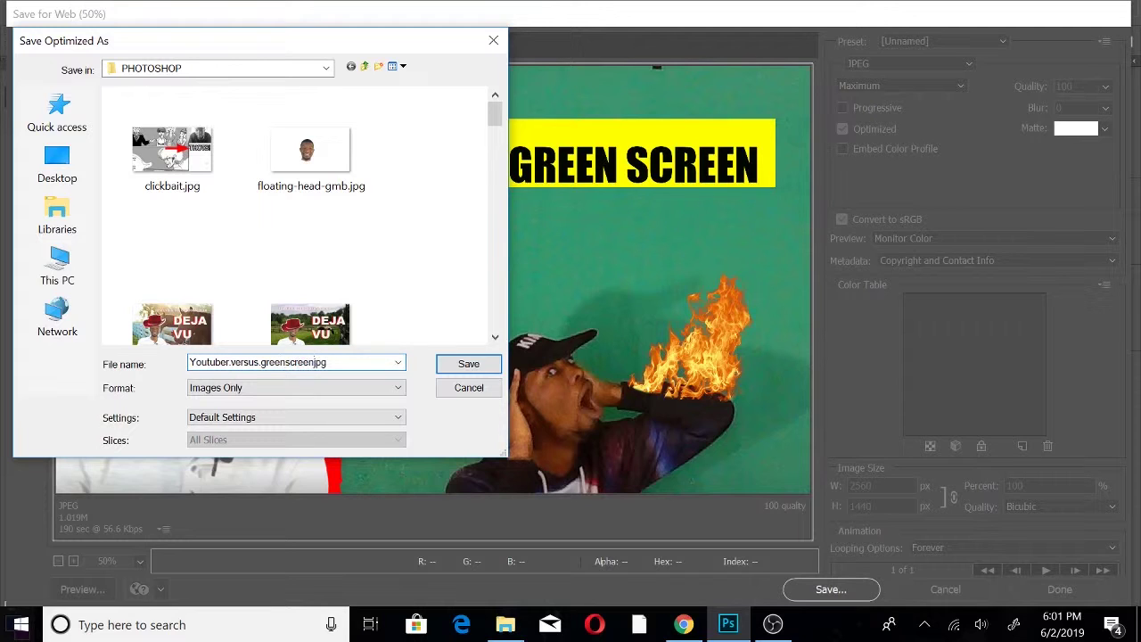
key("Return")
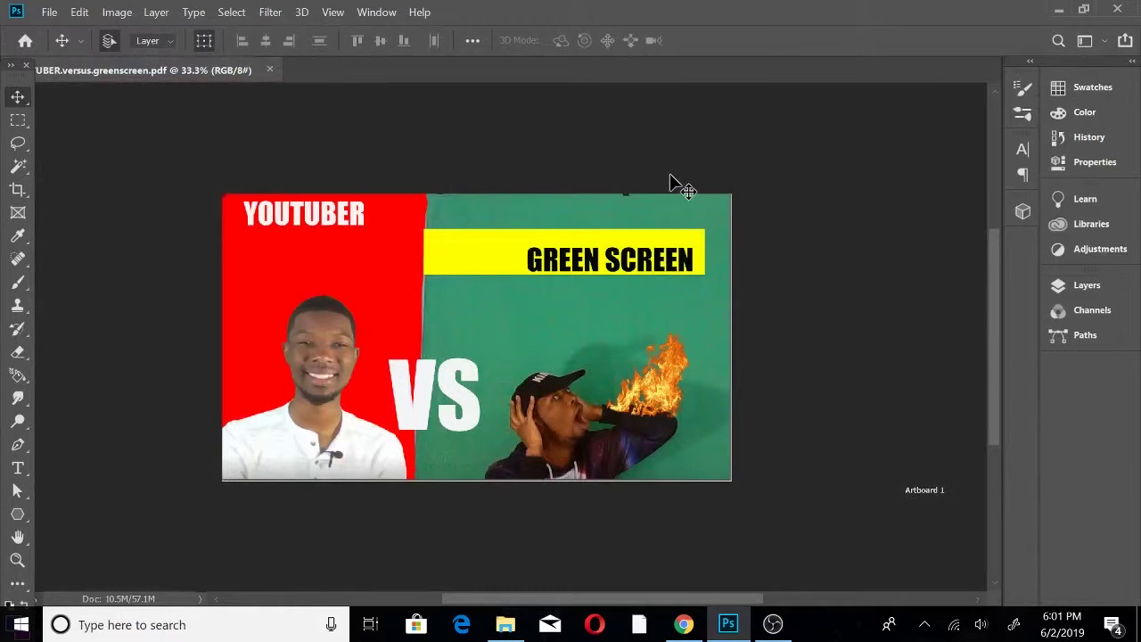
Minimise Photoshop and switch to OBS Studio from the taskbar
left_click(1061, 14)
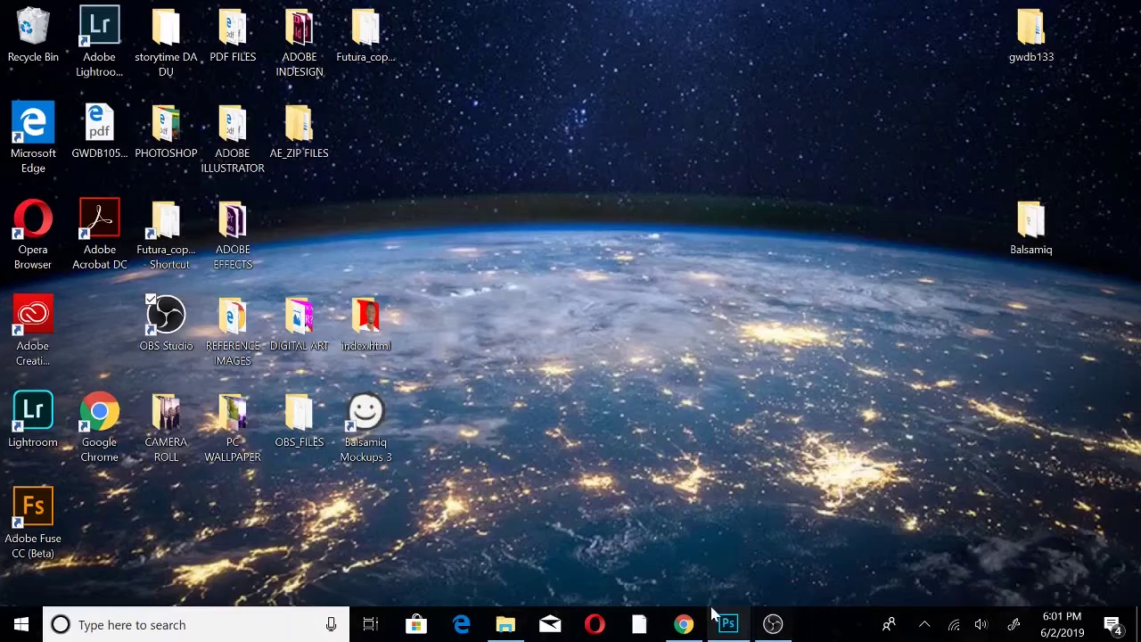
left_click(772, 625)
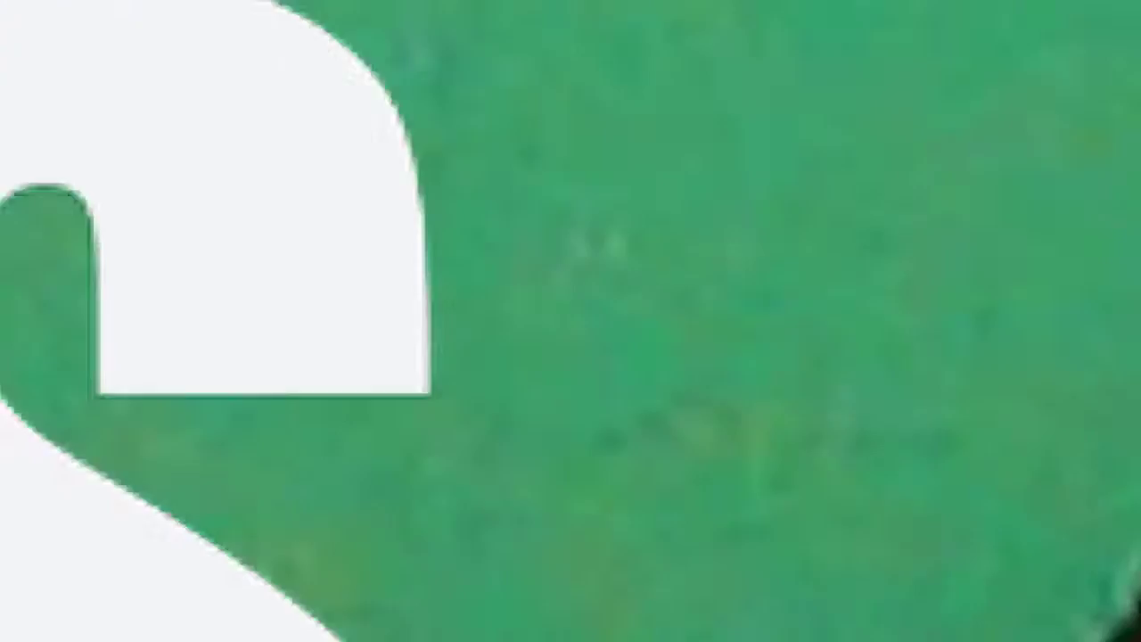